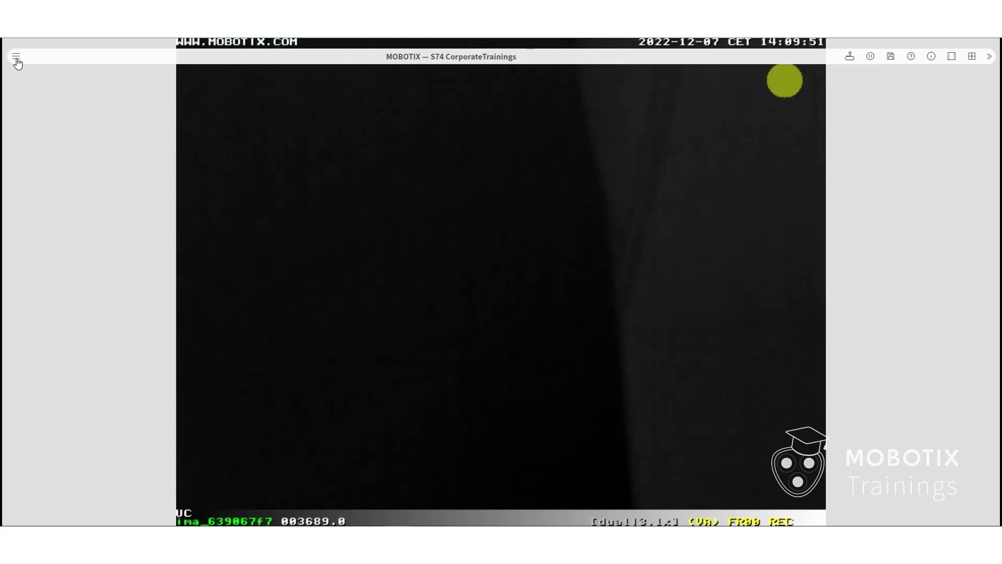
Go through Setup Menu and Event Overview to the empty Environment Events editor.
{"action": "left_click", "coordinate": [16, 58]}
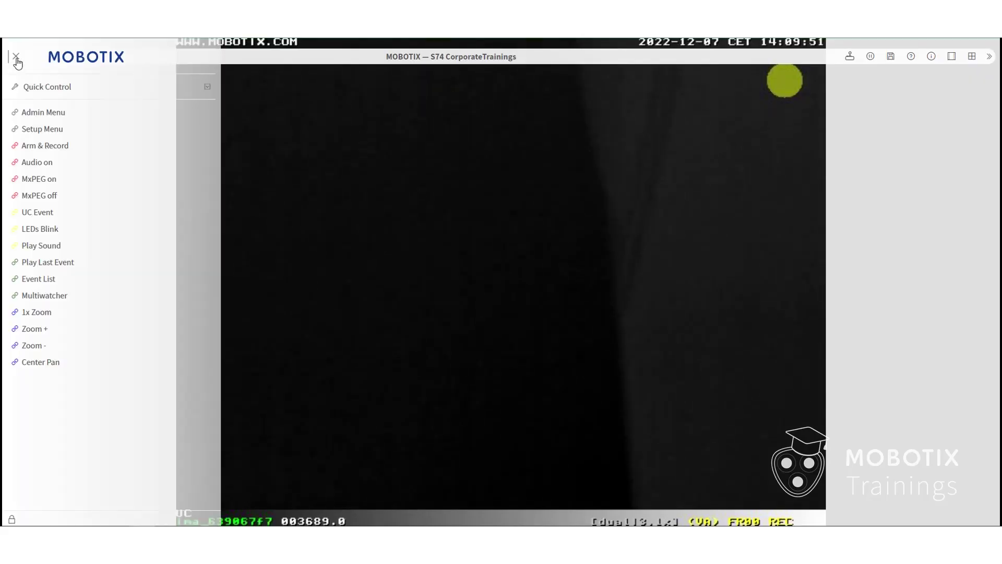
{"action": "left_click", "coordinate": [53, 128]}
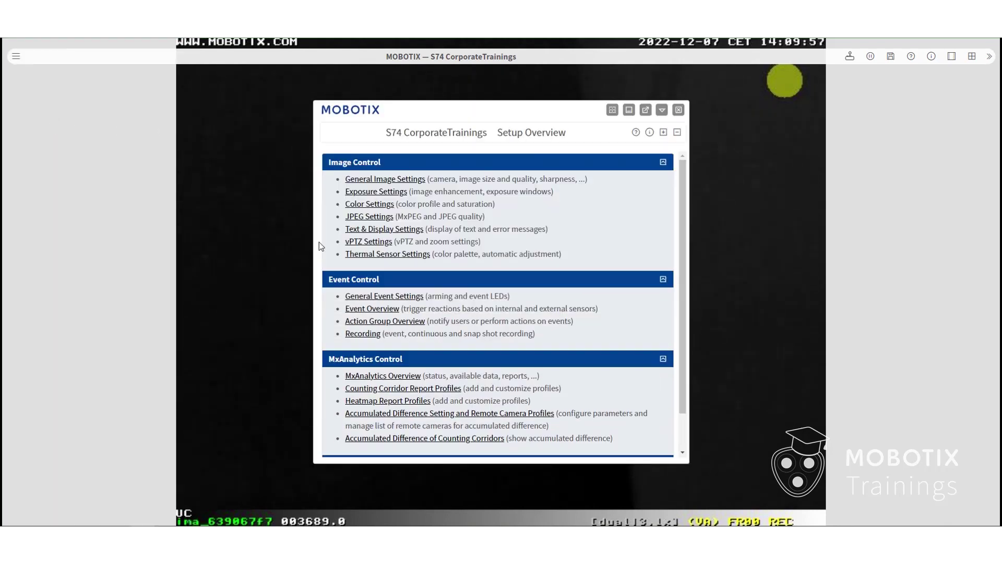
{"action": "left_click", "coordinate": [372, 309]}
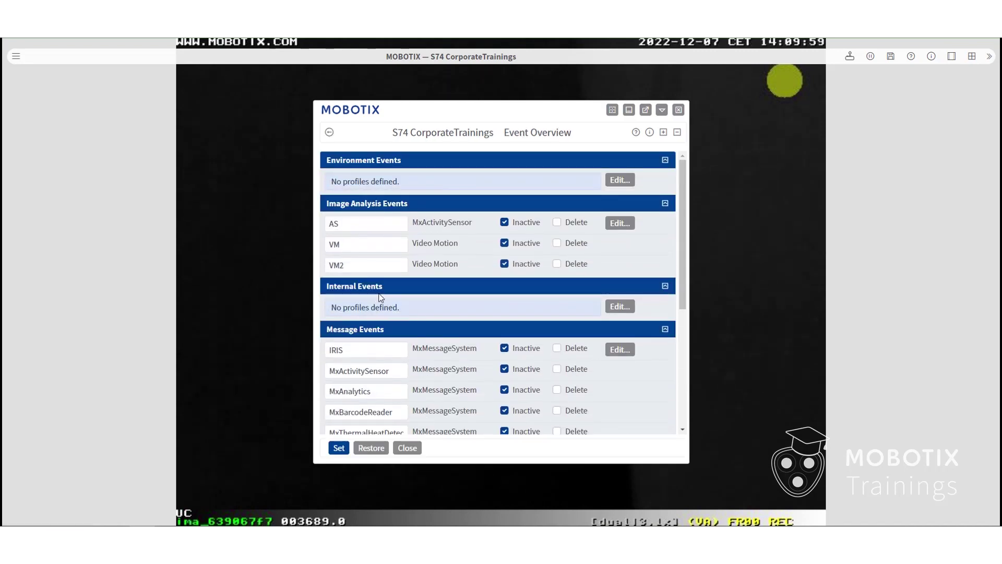
{"action": "left_click", "coordinate": [621, 180]}
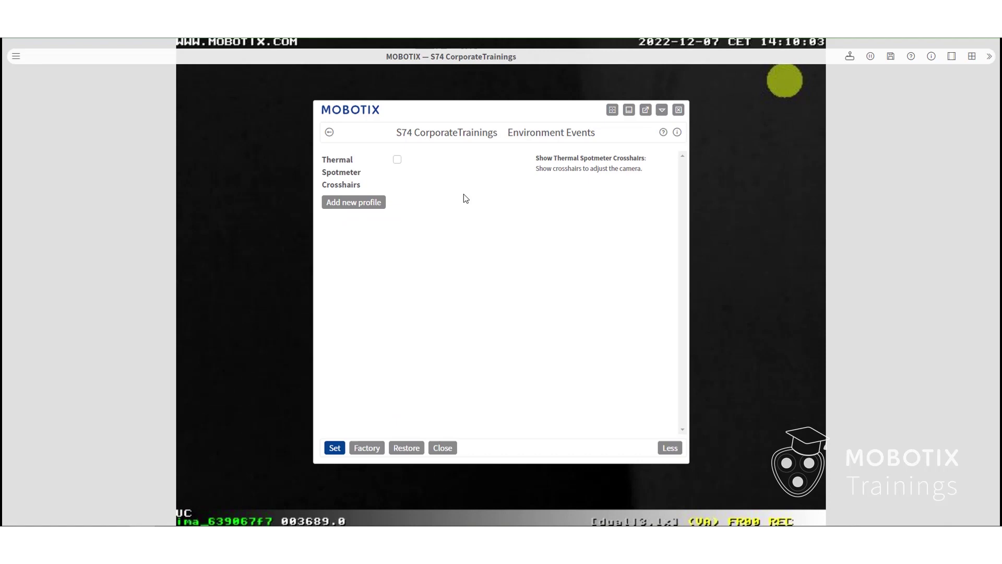
Add a new environment event profile named Fire with a 1 s event dead time.
{"action": "left_click", "coordinate": [371, 205]}
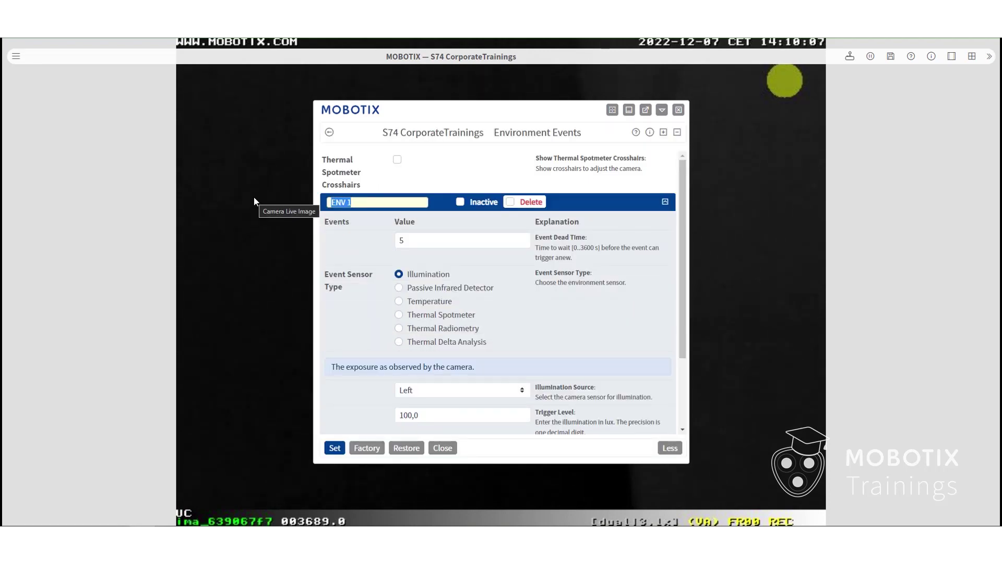
{"action": "type", "text": "Fire"}
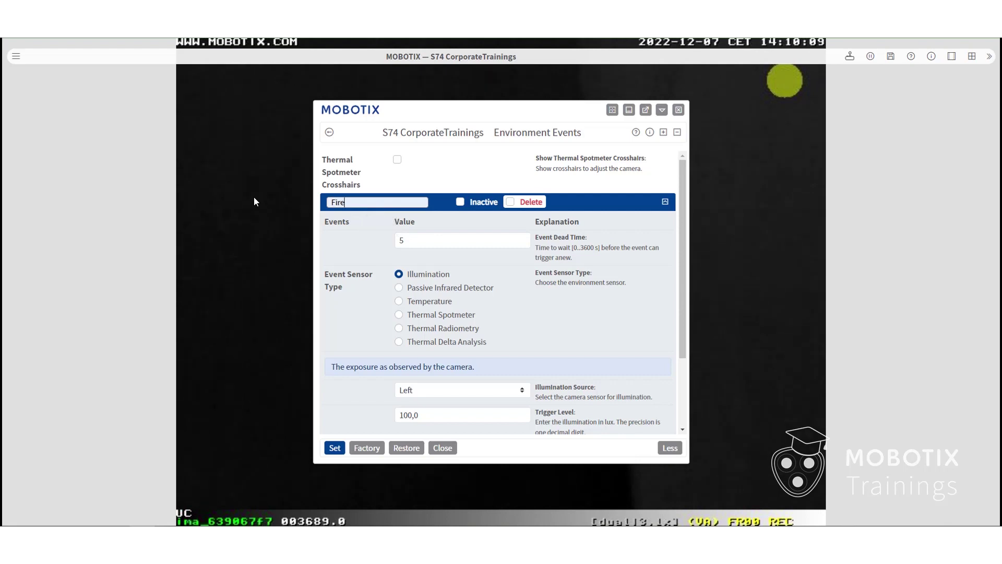
{"action": "double_click", "coordinate": [522, 243]}
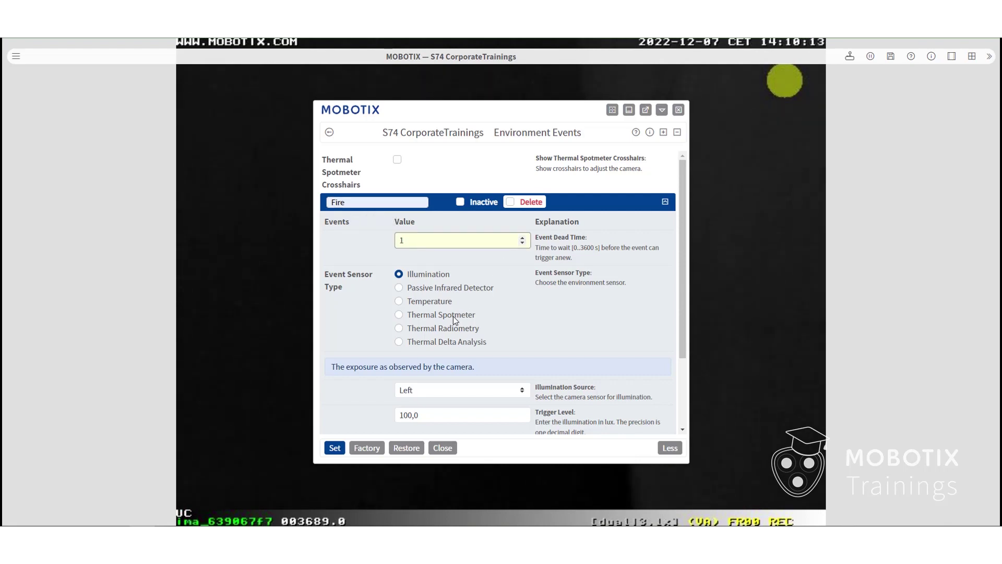
Make Fire a Thermal Radiometry event with a measurement area spanning the whole live image.
{"action": "left_click", "coordinate": [448, 329]}
{"action": "scroll", "coordinate": [502, 320], "scroll_direction": "down", "scroll_amount": 1}
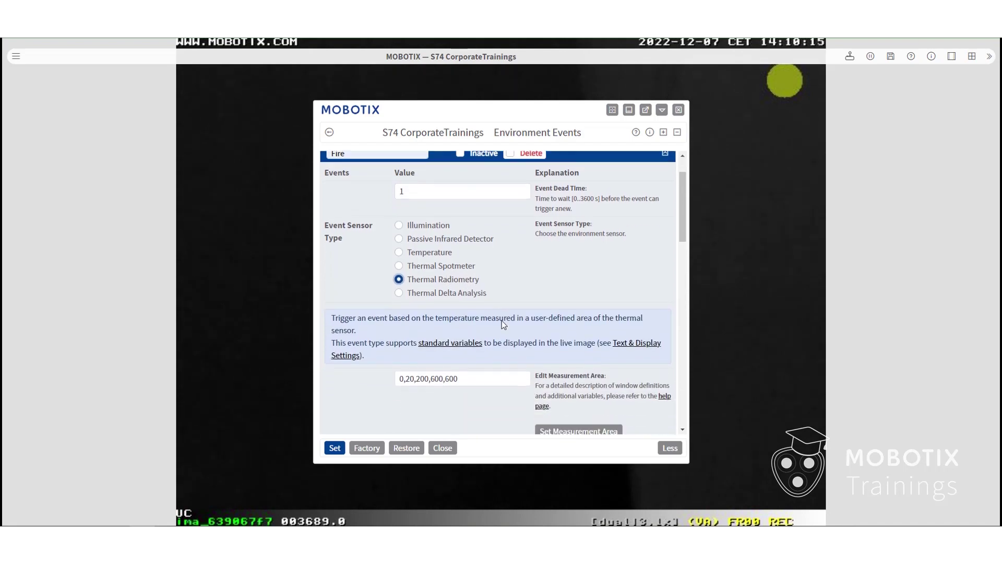
{"action": "left_click", "coordinate": [571, 413]}
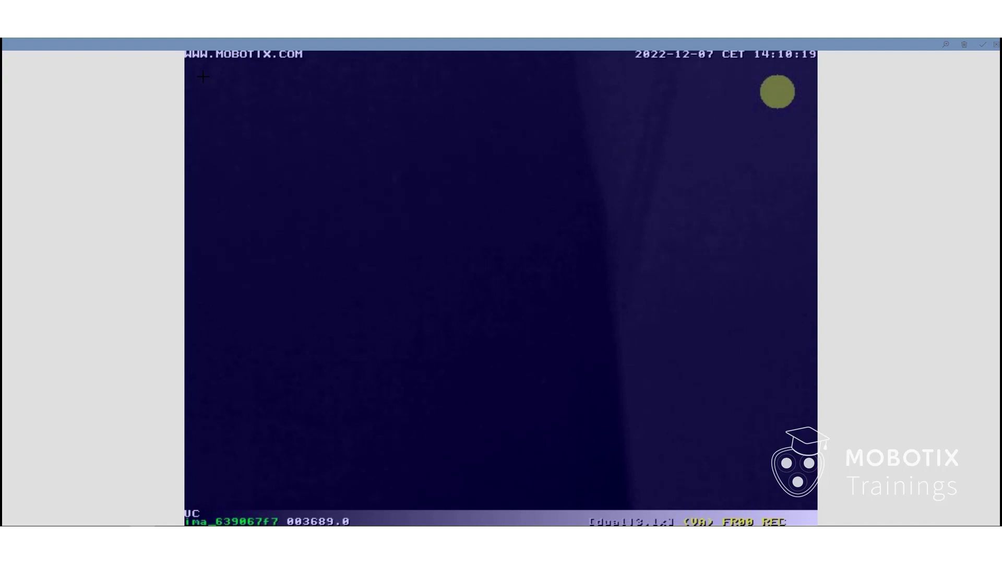
{"action": "left_click_drag", "start_coordinate": [208, 108], "coordinate": [818, 516]}
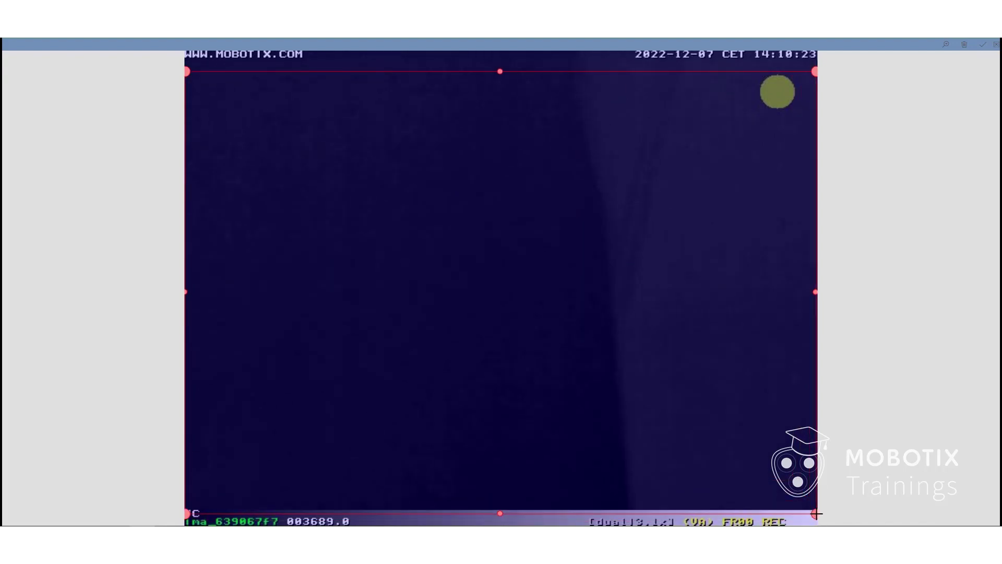
Finish the measurement area and set Fire's Thermal Level to 50 °C.
{"action": "left_click", "coordinate": [982, 47]}
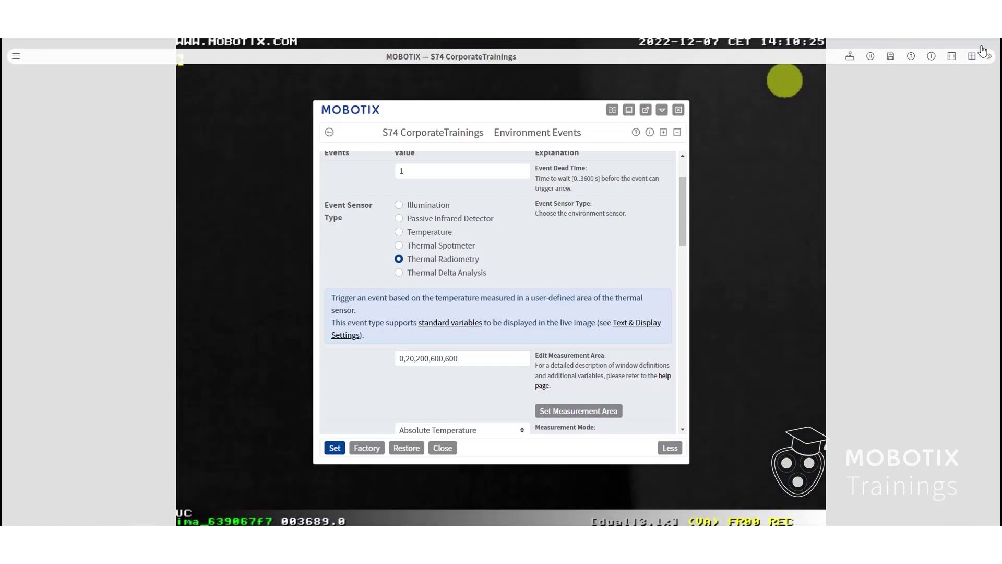
{"action": "scroll", "coordinate": [594, 242], "scroll_direction": "down", "scroll_amount": 3}
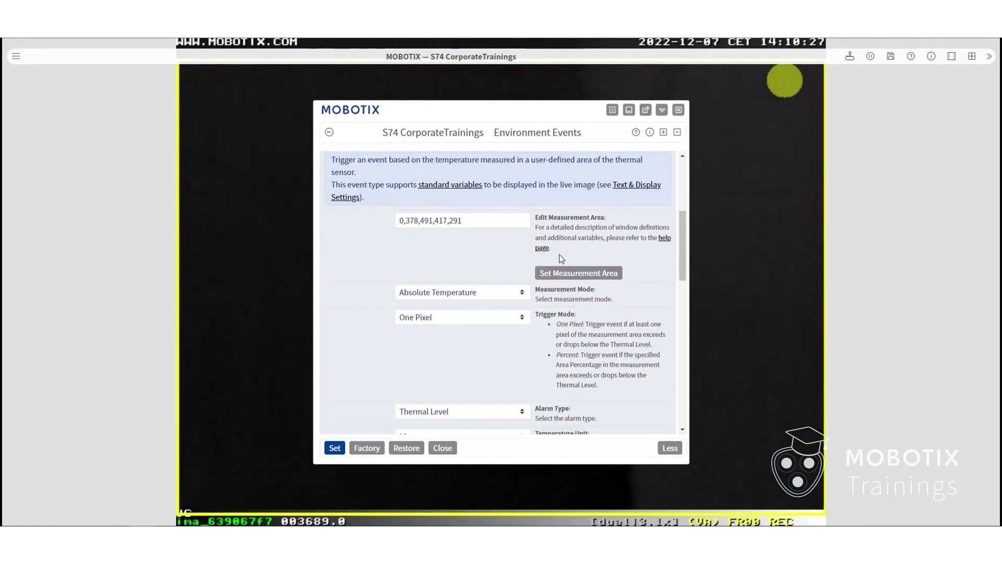
{"action": "scroll", "coordinate": [490, 372], "scroll_direction": "down", "scroll_amount": 1}
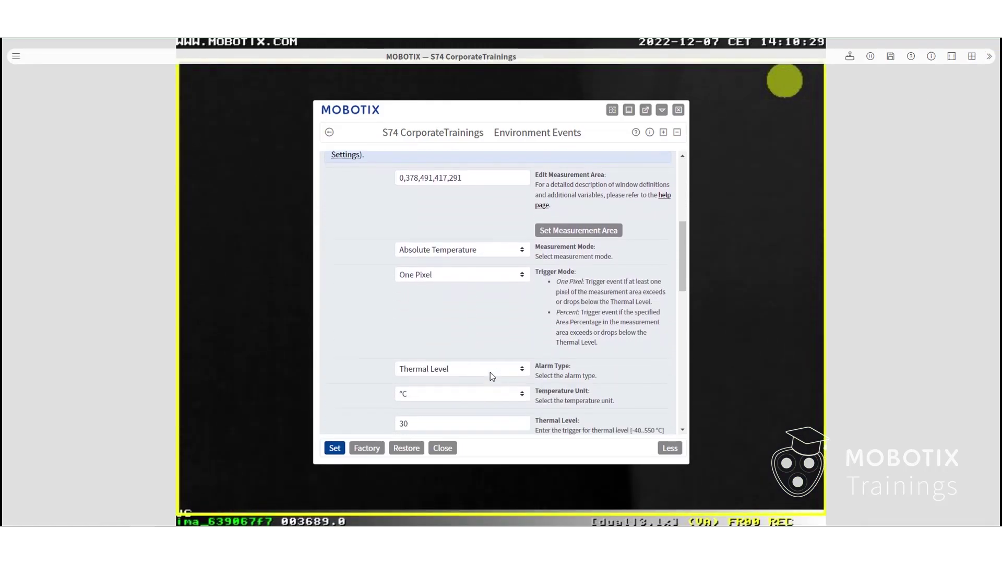
{"action": "double_click", "coordinate": [470, 398]}
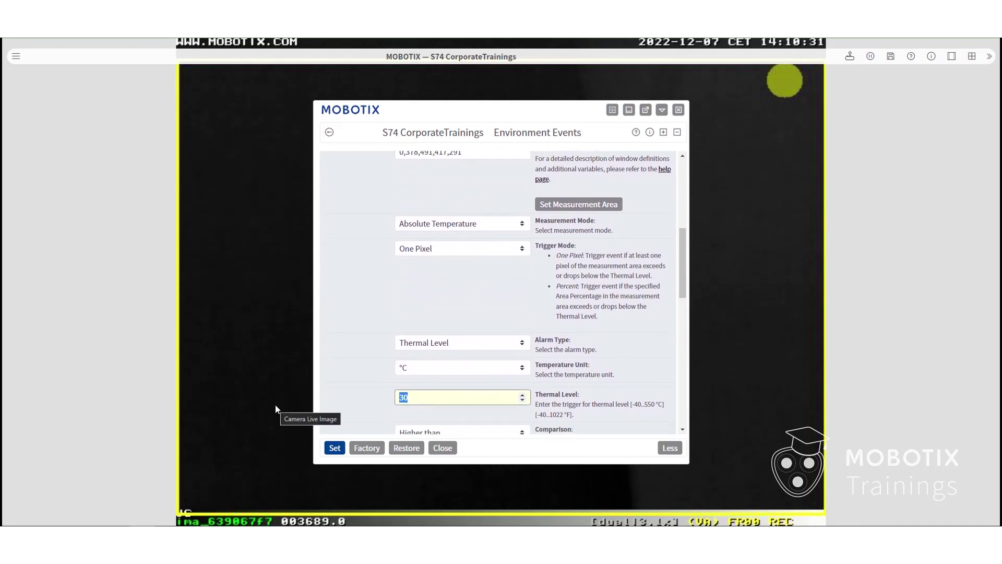
{"action": "type", "text": "50"}
Set Fire's Action Type to Every.
{"action": "scroll", "coordinate": [436, 342], "scroll_direction": "down", "scroll_amount": 2}
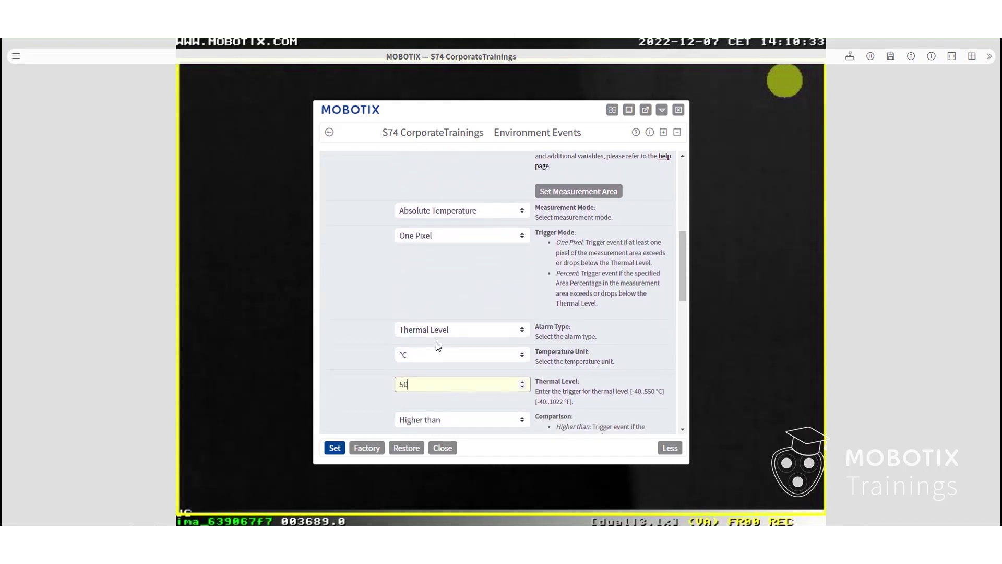
{"action": "scroll", "coordinate": [436, 343], "scroll_direction": "down", "scroll_amount": 3}
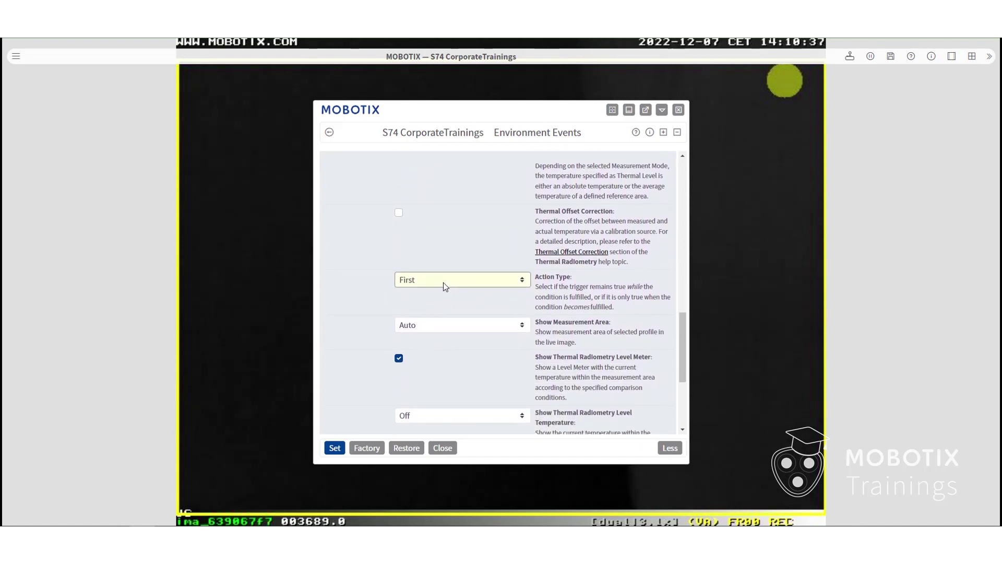
{"action": "left_click", "coordinate": [445, 278]}
{"action": "left_click", "coordinate": [443, 277]}
{"action": "left_click", "coordinate": [427, 273]}
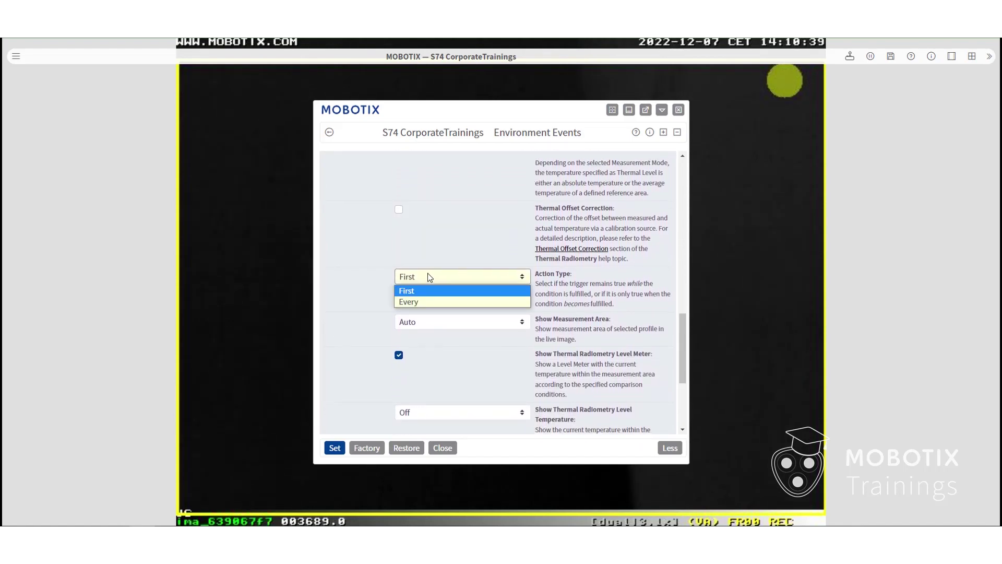
{"action": "left_click", "coordinate": [415, 302]}
Set the Level Temperature and Level Coordinates displays to Auto.
{"action": "scroll", "coordinate": [465, 374], "scroll_direction": "down", "scroll_amount": 1}
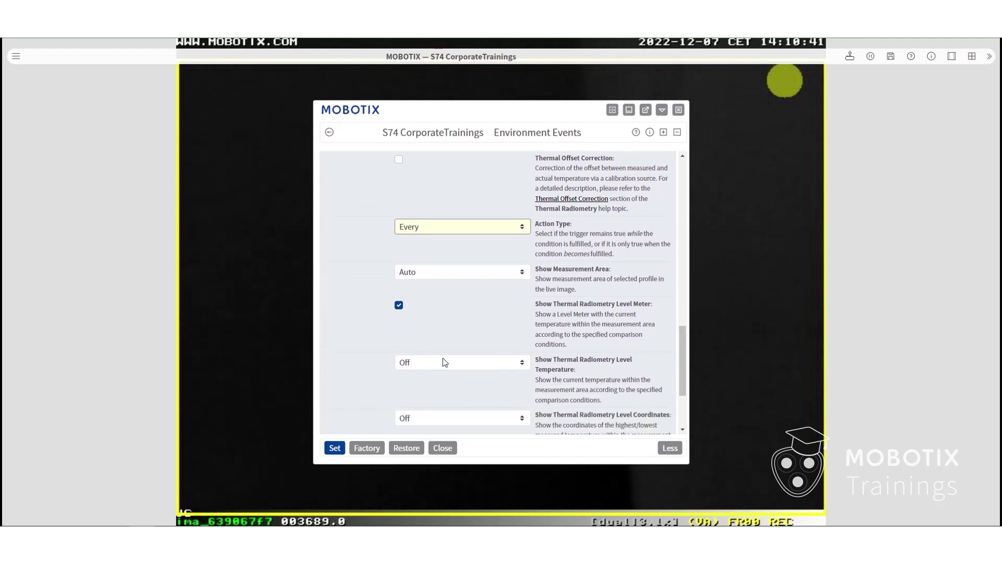
{"action": "left_click", "coordinate": [420, 347]}
{"action": "left_click", "coordinate": [418, 344]}
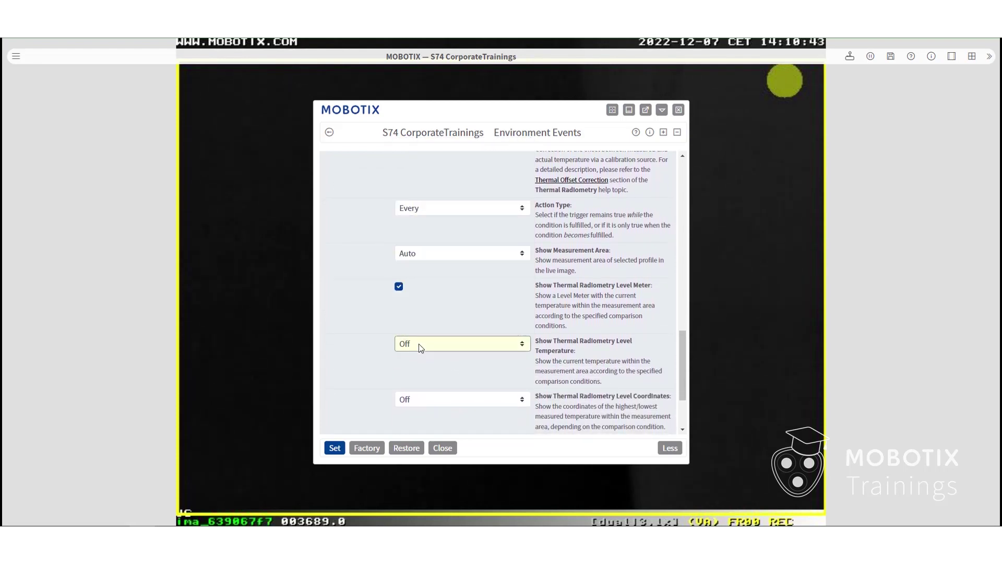
{"action": "left_click", "coordinate": [419, 344]}
{"action": "key", "text": "Escape"}
{"action": "left_click", "coordinate": [452, 397]}
{"action": "left_click", "coordinate": [441, 208]}
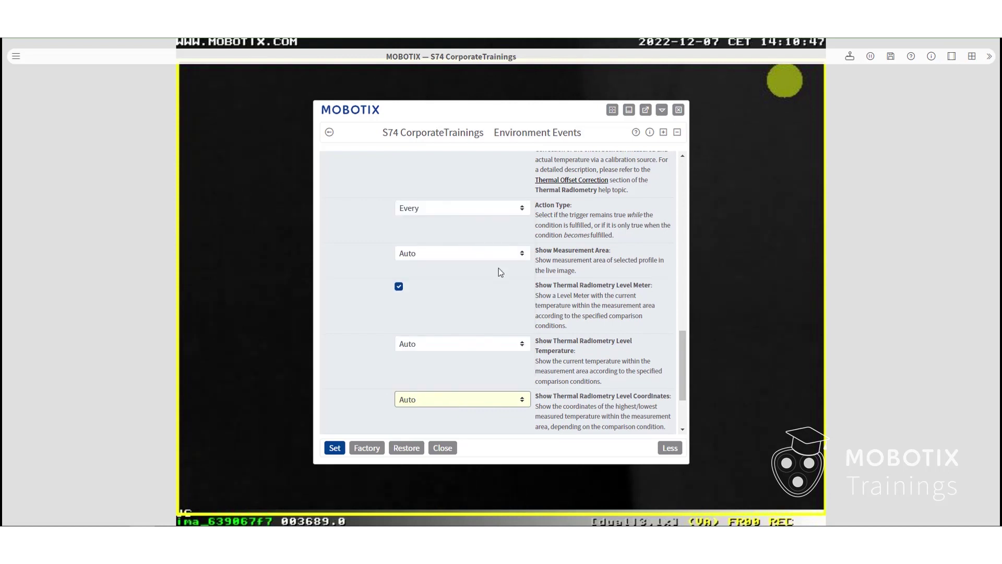
Set the Crosshairs and Profile Name displays to Auto and save the Fire settings.
{"action": "scroll", "coordinate": [499, 268], "scroll_direction": "down", "scroll_amount": 2}
{"action": "left_click", "coordinate": [445, 374]}
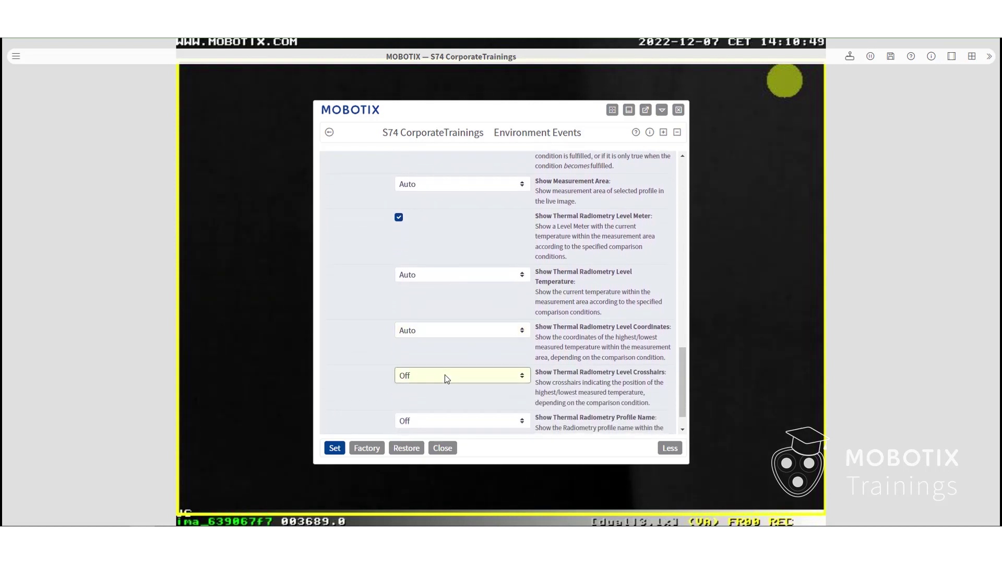
{"action": "left_click", "coordinate": [445, 374]}
{"action": "left_click", "coordinate": [428, 185]}
{"action": "scroll", "coordinate": [483, 340], "scroll_direction": "down", "scroll_amount": 1}
{"action": "left_click", "coordinate": [424, 388]}
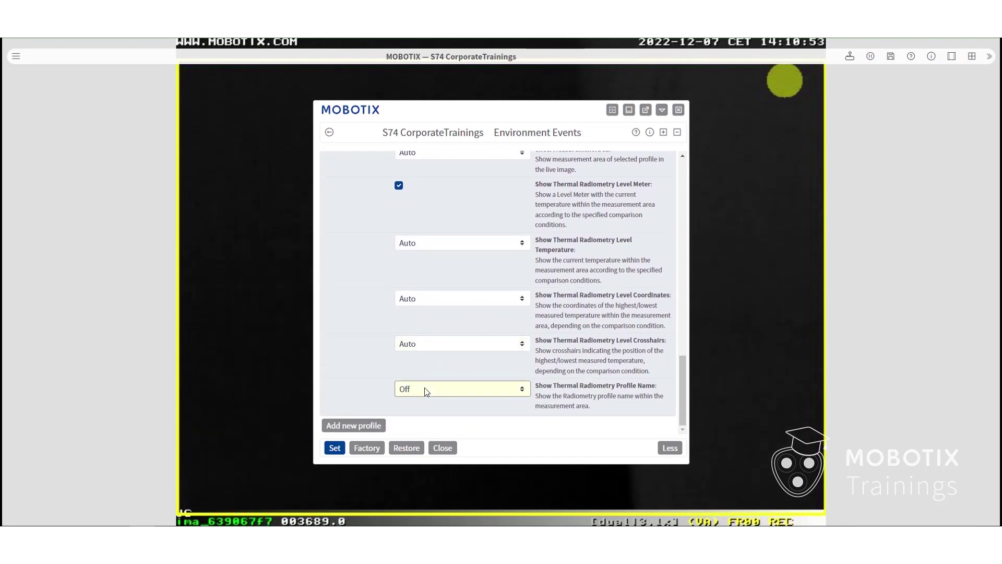
{"action": "left_click", "coordinate": [430, 391]}
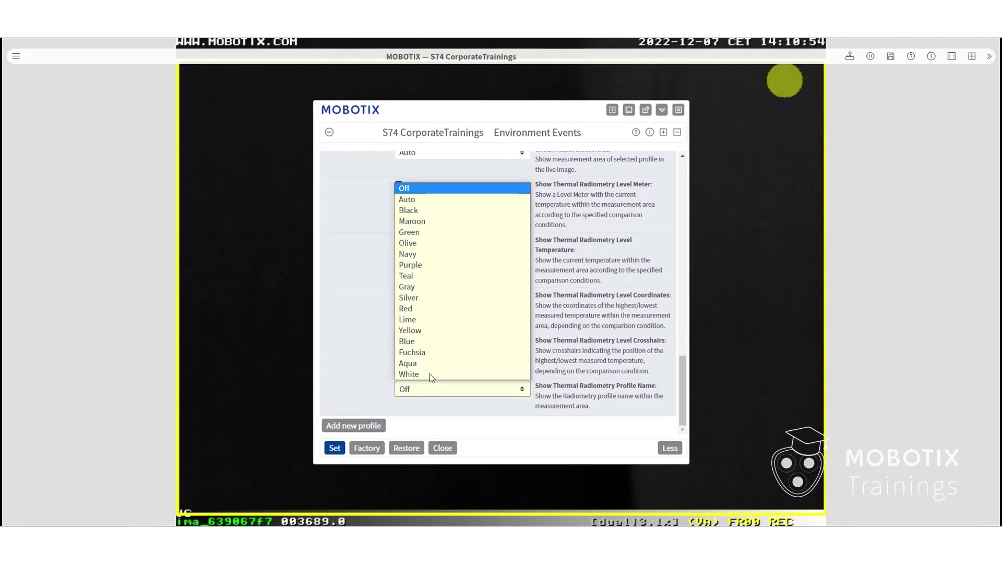
{"action": "left_click", "coordinate": [433, 200]}
{"action": "left_click", "coordinate": [335, 448]}
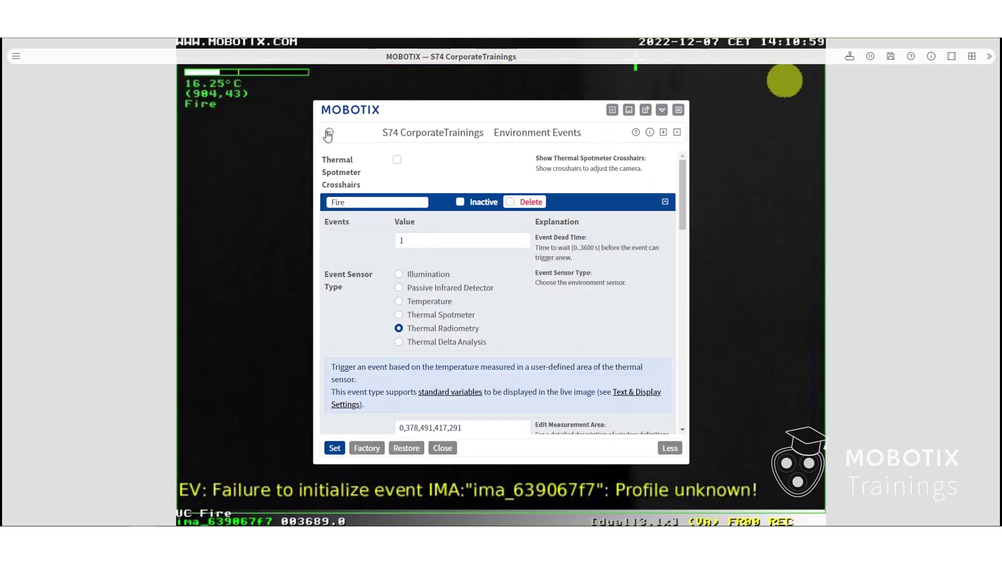
From Event Overview, open Image Analysis Events and add a new profile, IMA 4.
{"action": "left_click", "coordinate": [328, 133]}
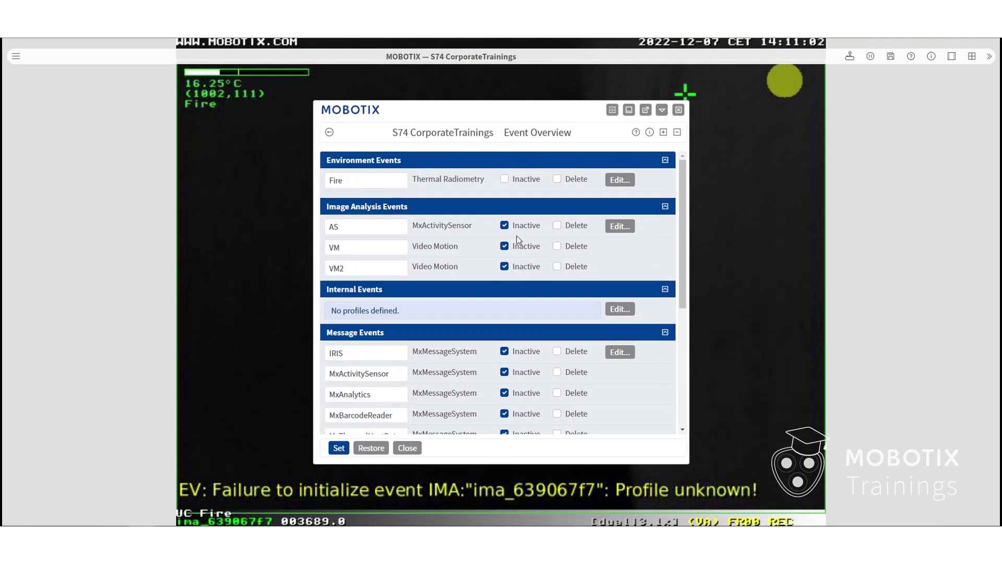
{"action": "left_click", "coordinate": [620, 226]}
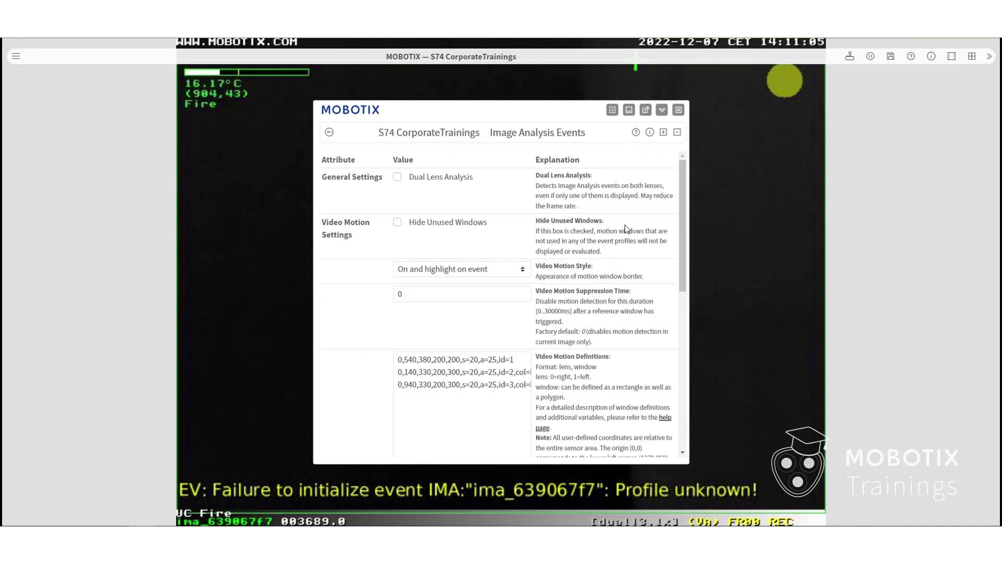
{"action": "scroll", "coordinate": [623, 218], "scroll_direction": "down", "scroll_amount": 15}
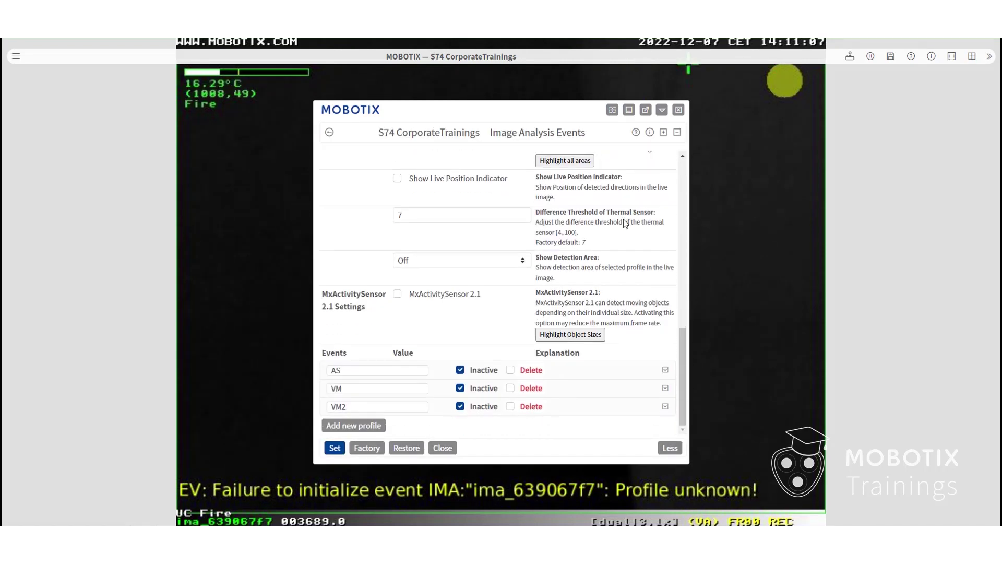
{"action": "left_click", "coordinate": [371, 426]}
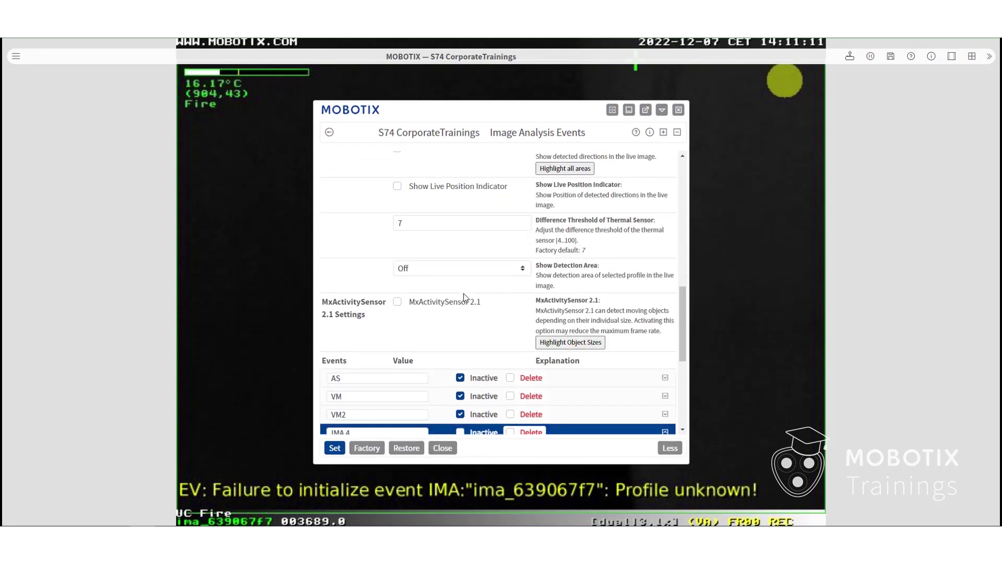
Rename the profile MovementAS, set dead time 2, choose MxActivitySensor, and select the detection threshold field.
{"action": "left_click", "coordinate": [350, 192]}
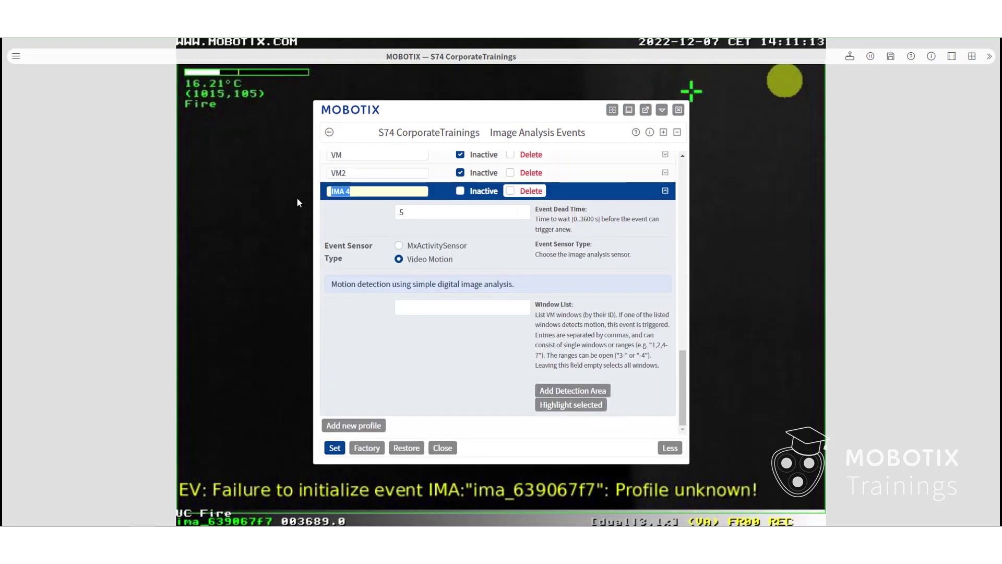
{"action": "type", "text": "M"}
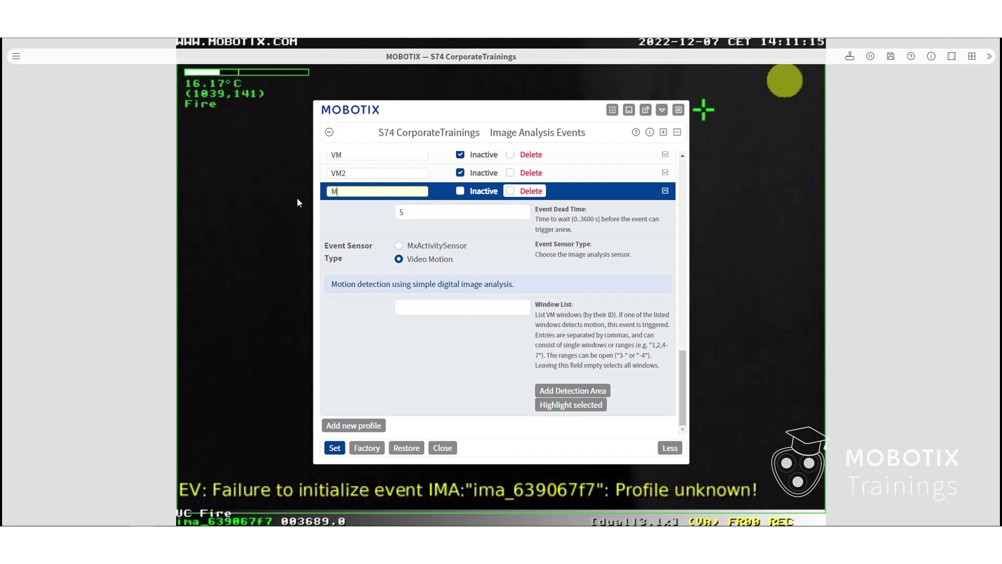
{"action": "type", "text": "ovement"}
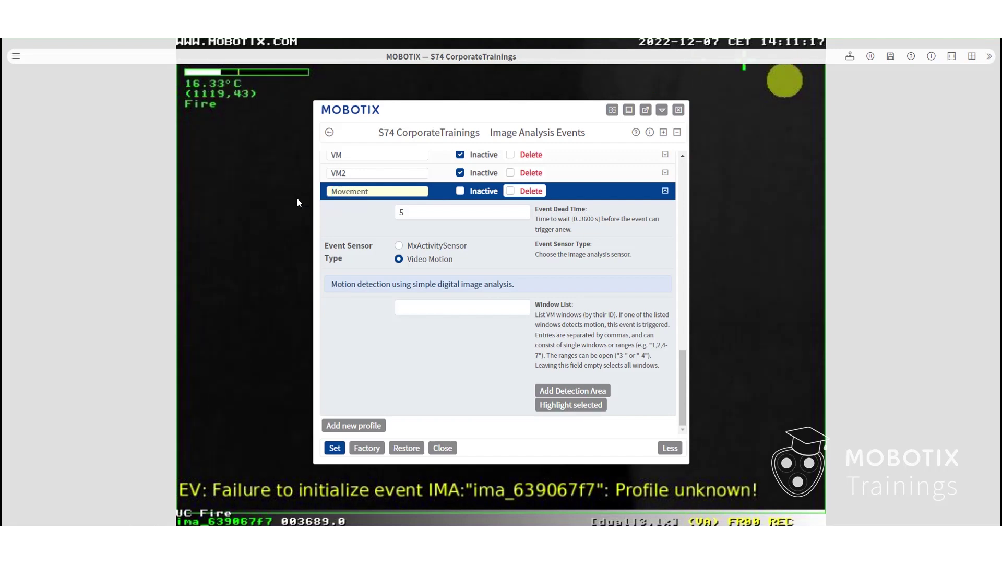
{"action": "type", "text": "AS"}
{"action": "left_click", "coordinate": [522, 213]}
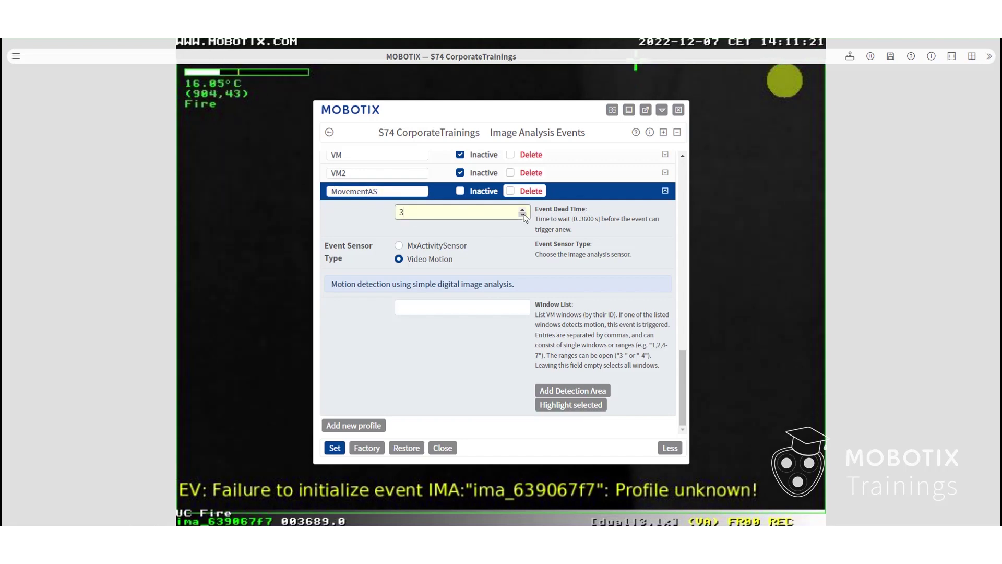
{"action": "left_click", "coordinate": [522, 214]}
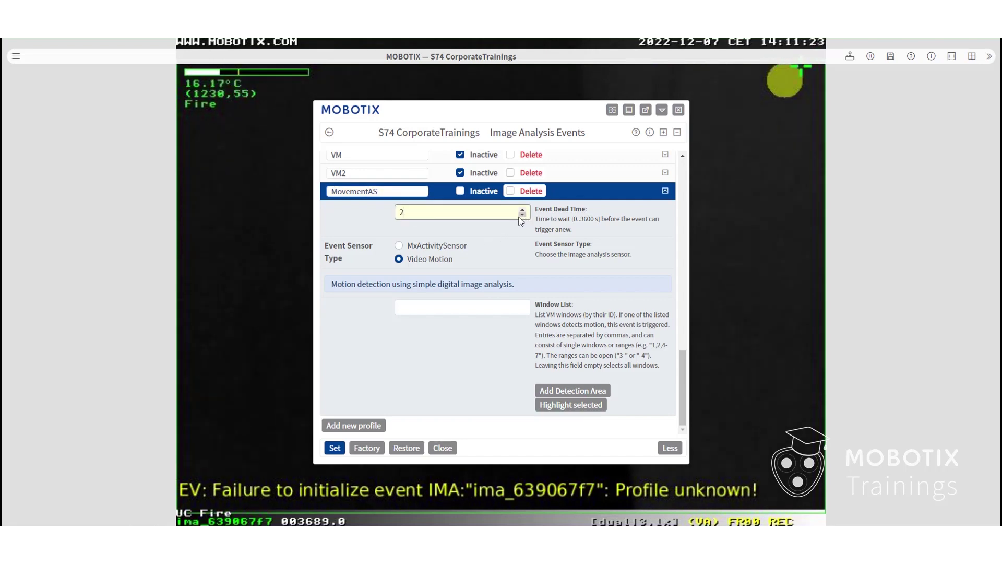
{"action": "left_click", "coordinate": [454, 246]}
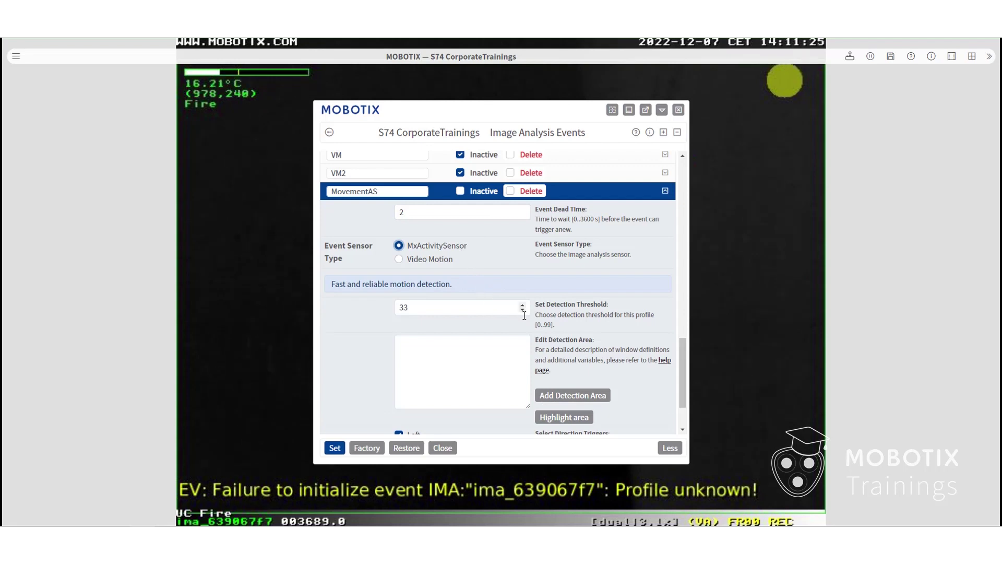
{"action": "left_click", "coordinate": [482, 311]}
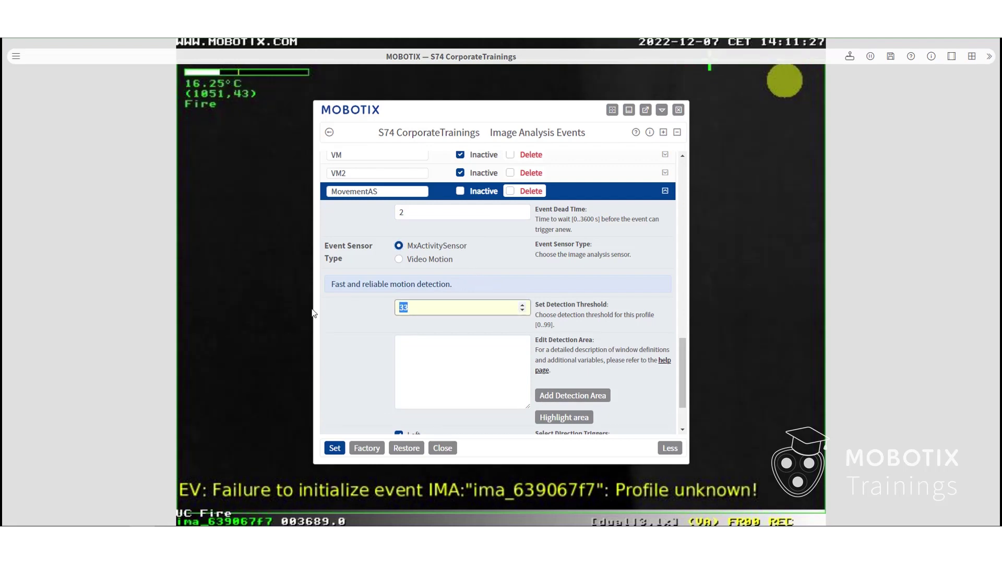
Enter detection threshold 10 and draw a detection area stretched to the live image's edges.
{"action": "type", "text": "10"}
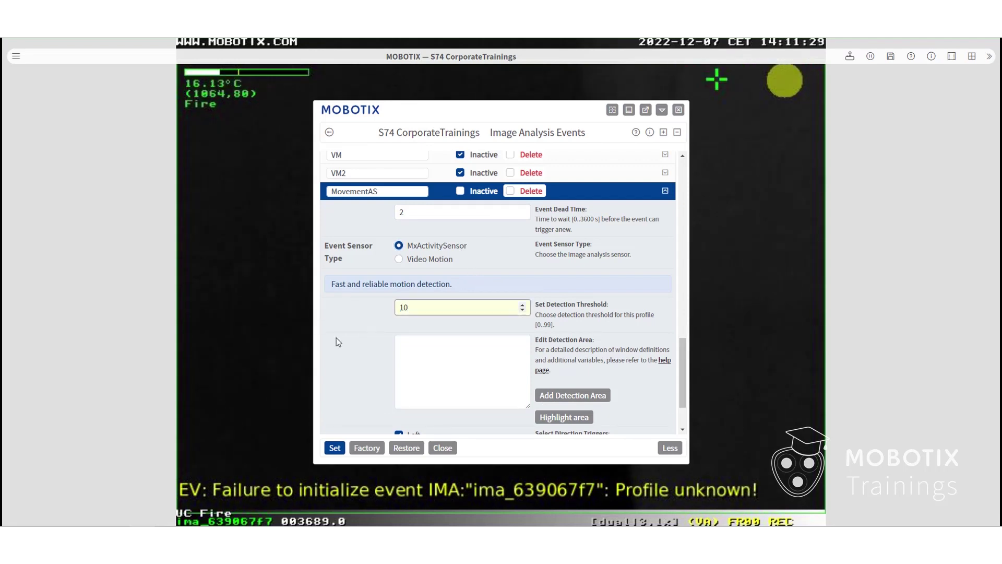
{"action": "left_click", "coordinate": [555, 397]}
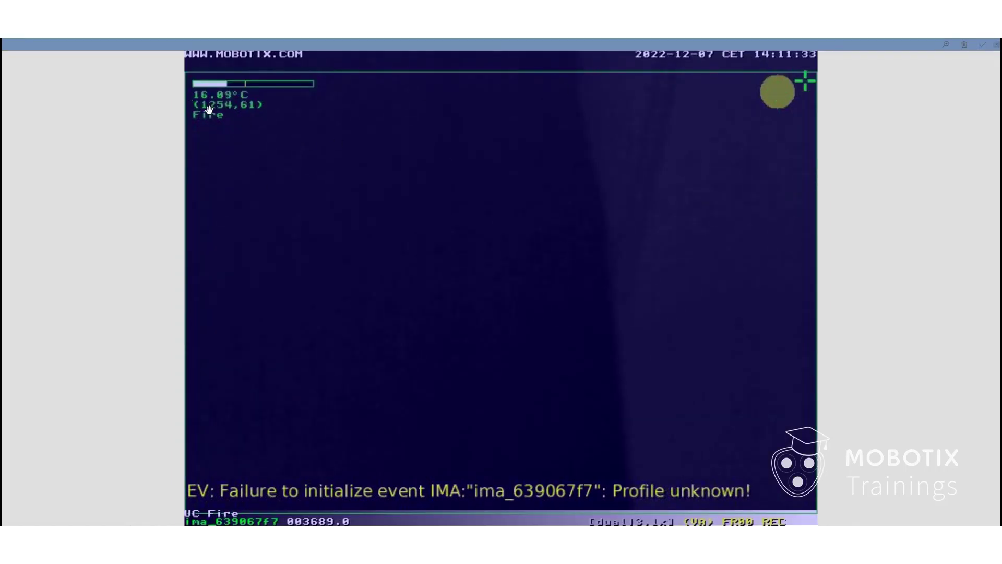
{"action": "left_click_drag", "start_coordinate": [200, 102], "coordinate": [814, 515]}
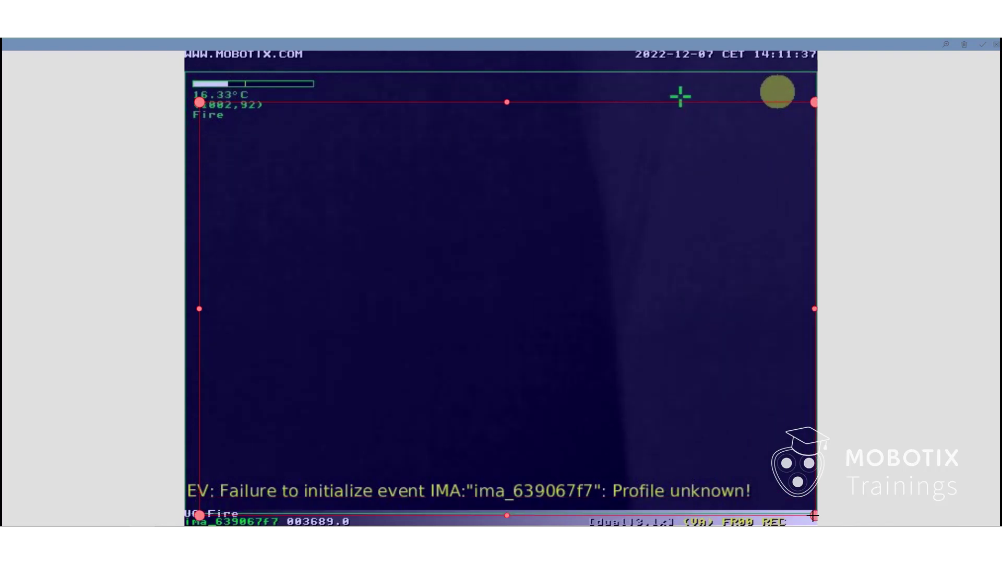
{"action": "left_click_drag", "start_coordinate": [199, 517], "coordinate": [186, 516]}
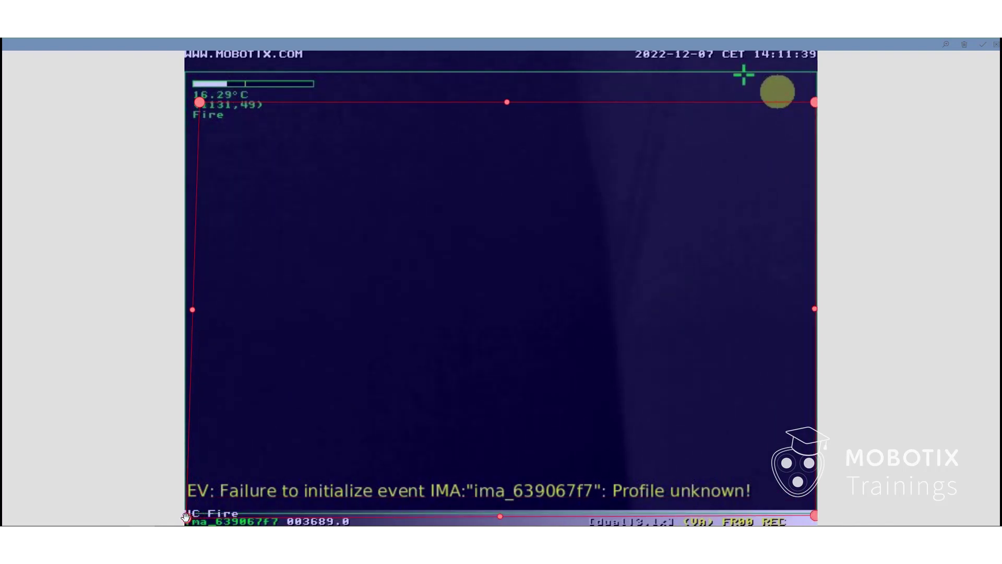
{"action": "left_click_drag", "start_coordinate": [199, 103], "coordinate": [186, 102]}
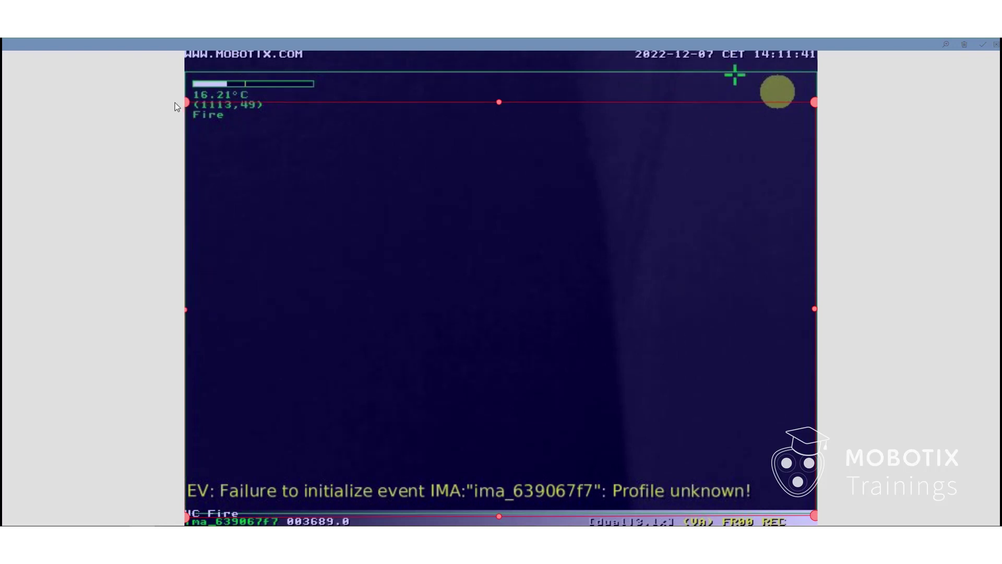
Apply the detection area and save the MovementAS image analysis settings.
{"action": "left_click", "coordinate": [983, 48]}
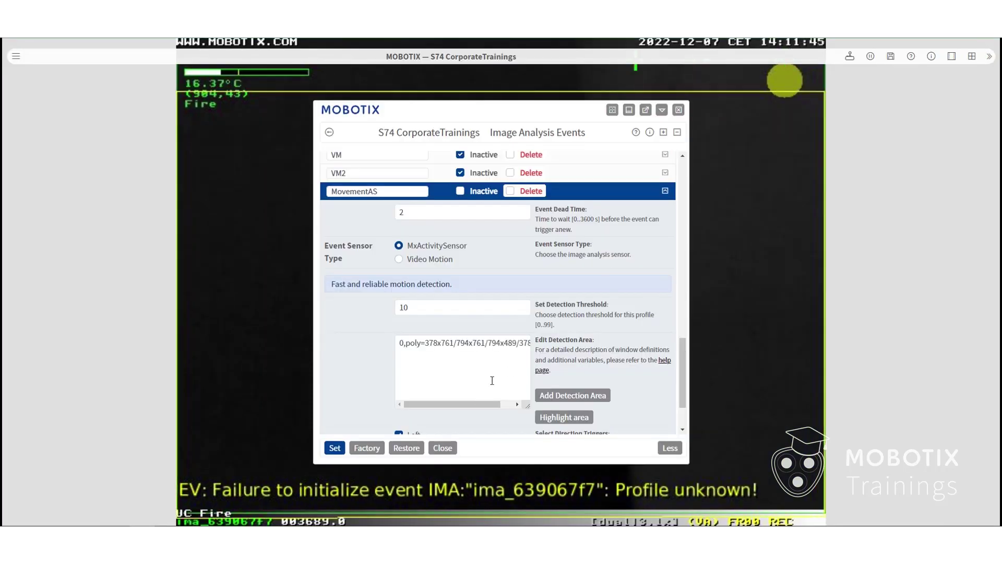
{"action": "scroll", "coordinate": [607, 335], "scroll_direction": "down", "scroll_amount": 3}
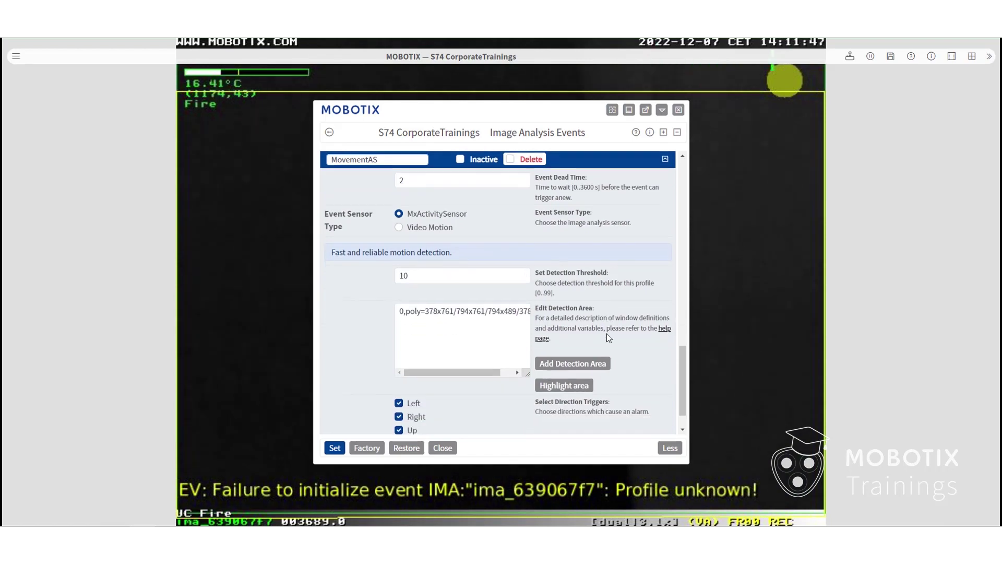
{"action": "scroll", "coordinate": [606, 333], "scroll_direction": "up", "scroll_amount": 3}
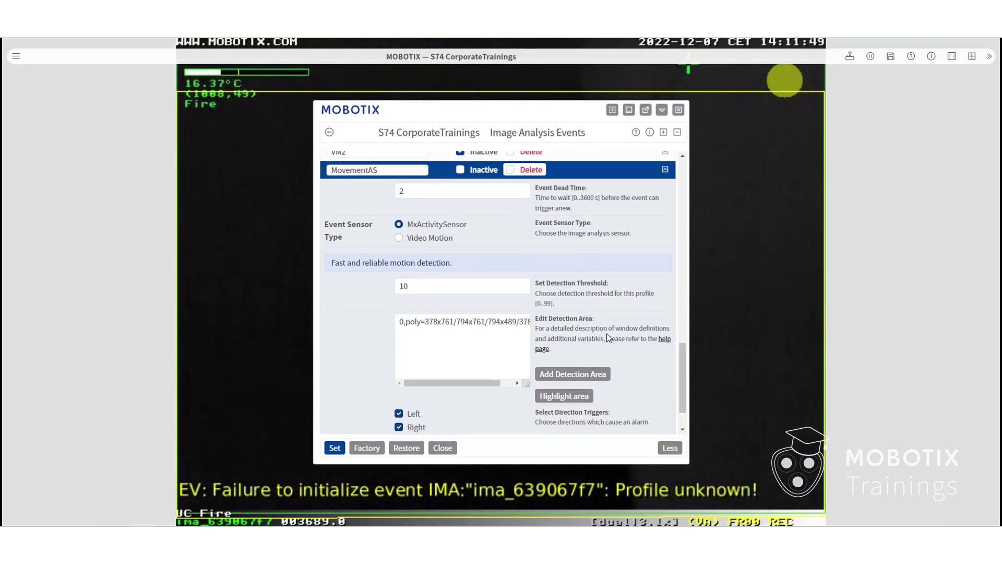
{"action": "left_click", "coordinate": [335, 448]}
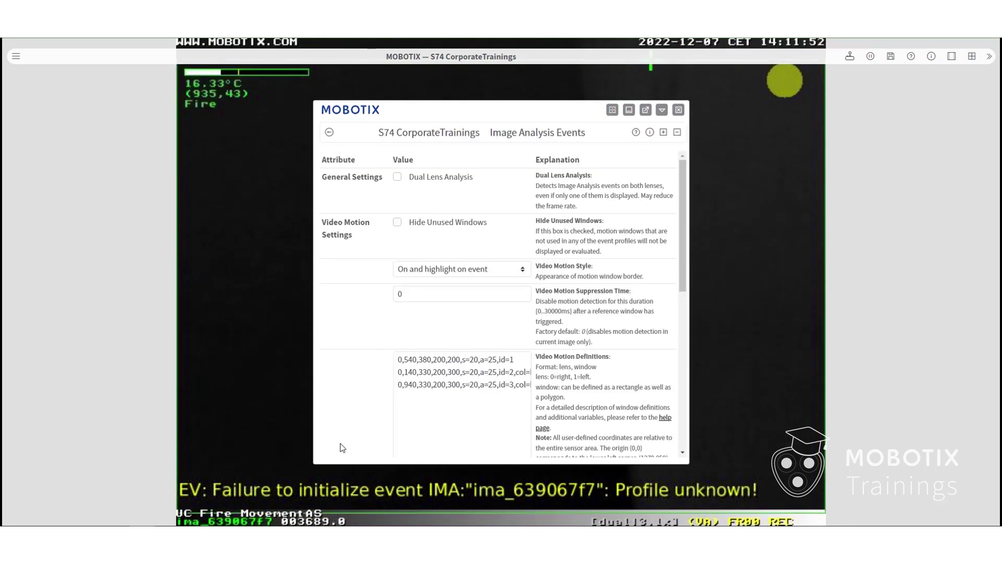
Return to Event Overview and scroll down to the Meta Events section.
{"action": "scroll", "coordinate": [377, 202], "scroll_direction": "down", "scroll_amount": 6}
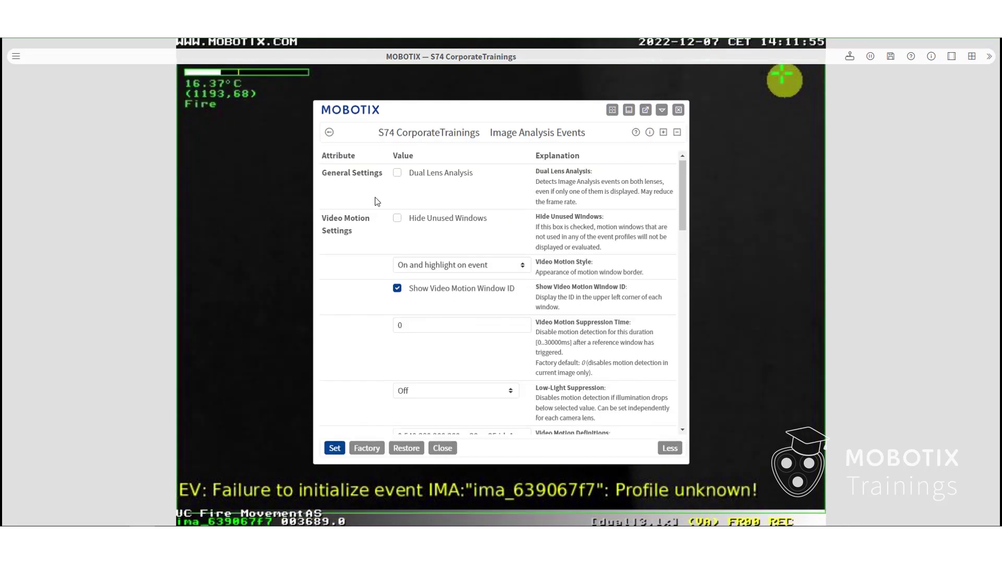
{"action": "scroll", "coordinate": [377, 201], "scroll_direction": "down", "scroll_amount": 5}
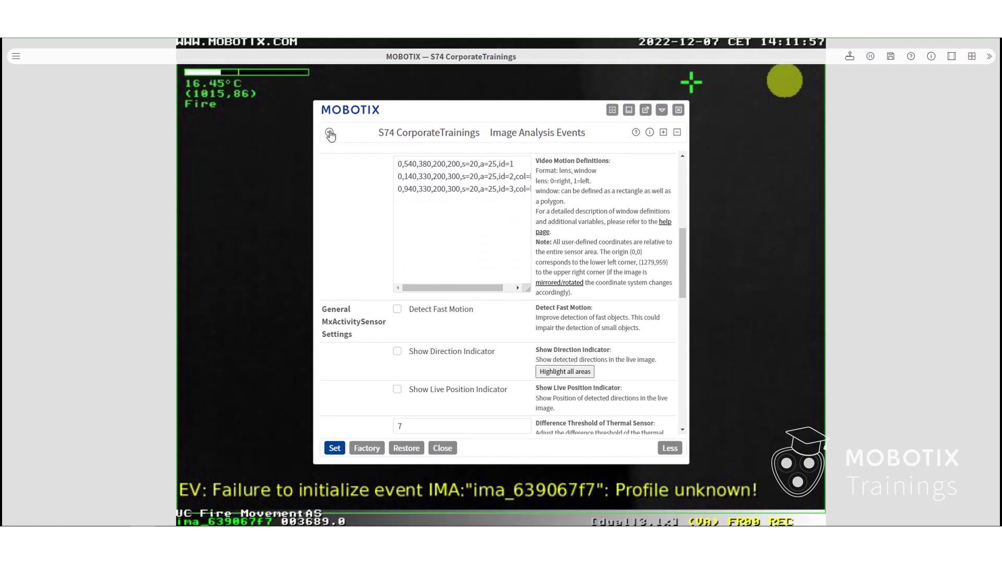
{"action": "left_click", "coordinate": [329, 134]}
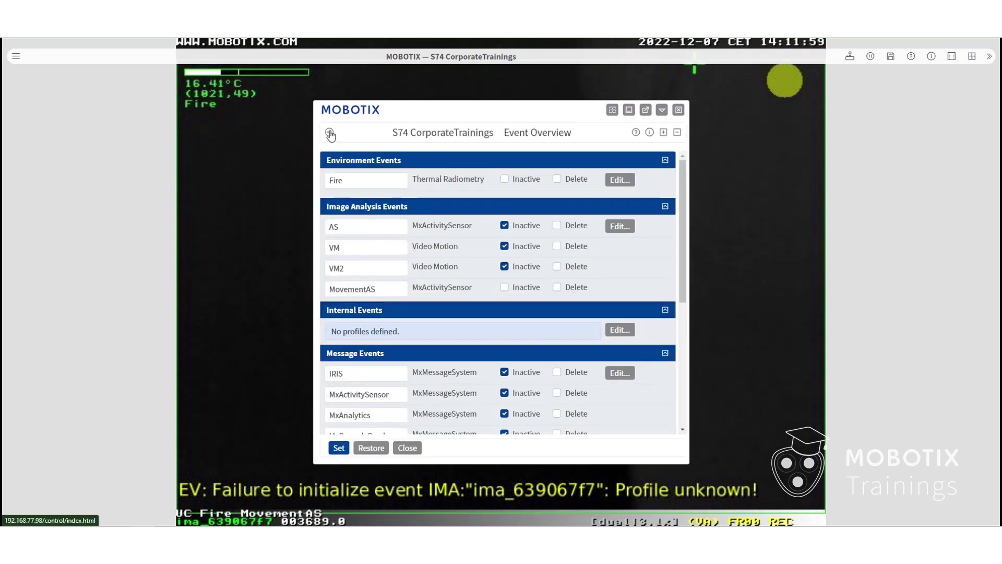
{"action": "scroll", "coordinate": [551, 301], "scroll_direction": "down", "scroll_amount": 6}
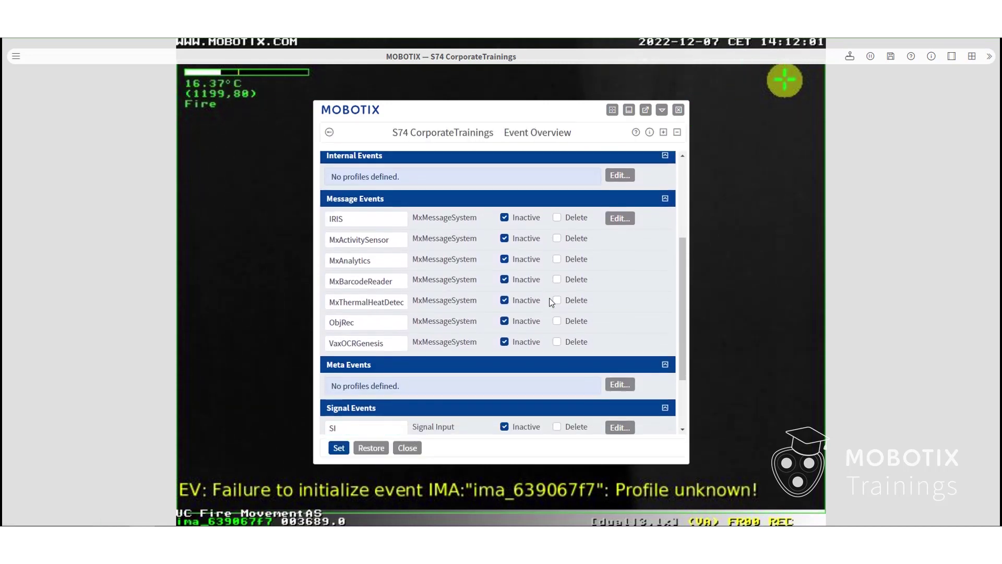
{"action": "scroll", "coordinate": [551, 301], "scroll_direction": "down", "scroll_amount": 2}
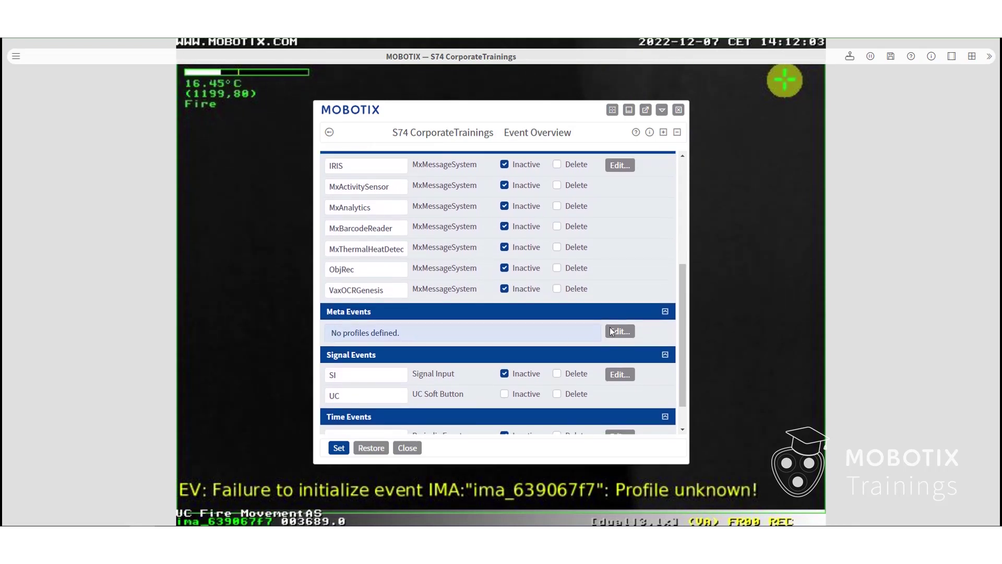
Add a meta event profile named FireMovement using the Event Logic sensor type.
{"action": "left_click", "coordinate": [620, 332]}
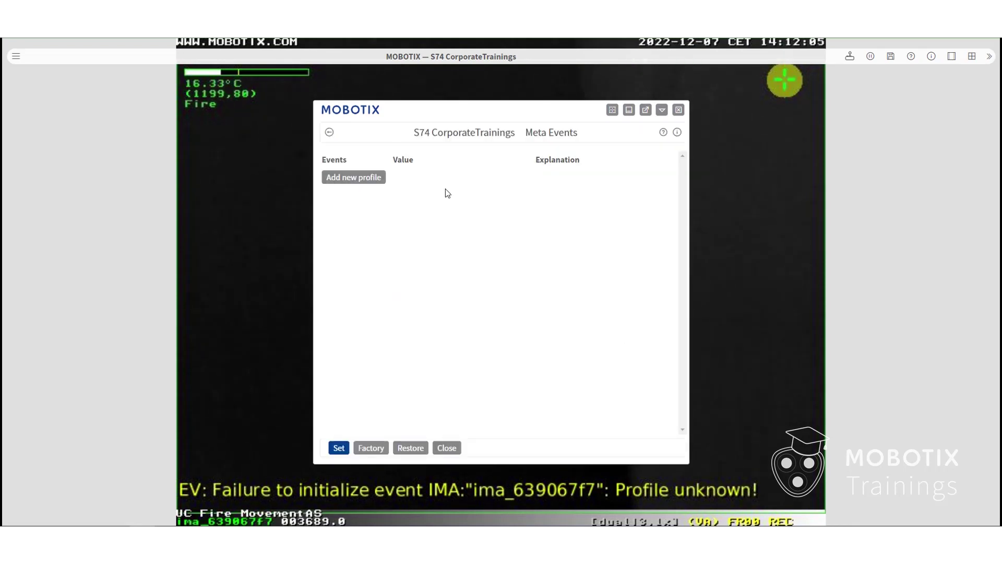
{"action": "left_click", "coordinate": [371, 179]}
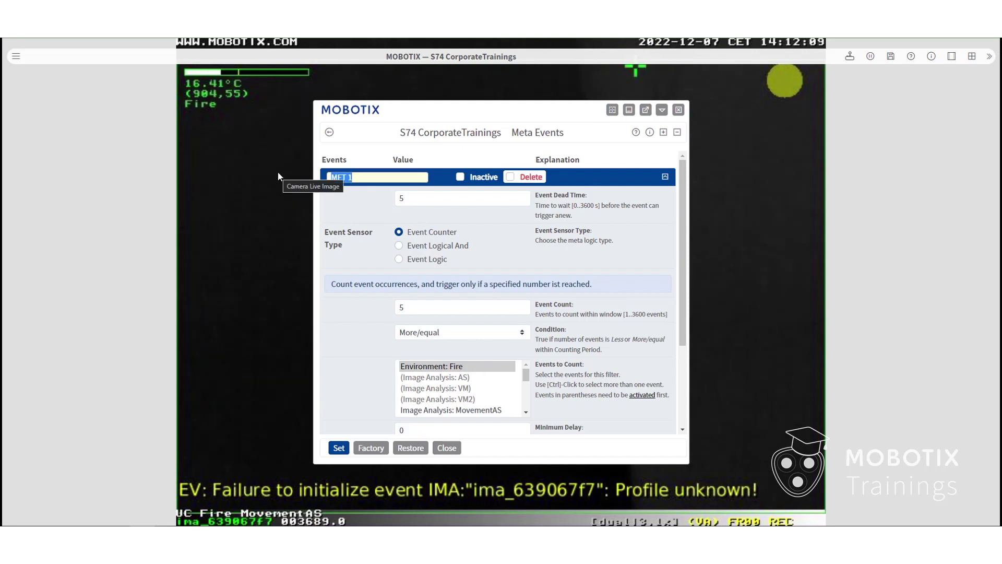
{"action": "type", "text": "Fi"}
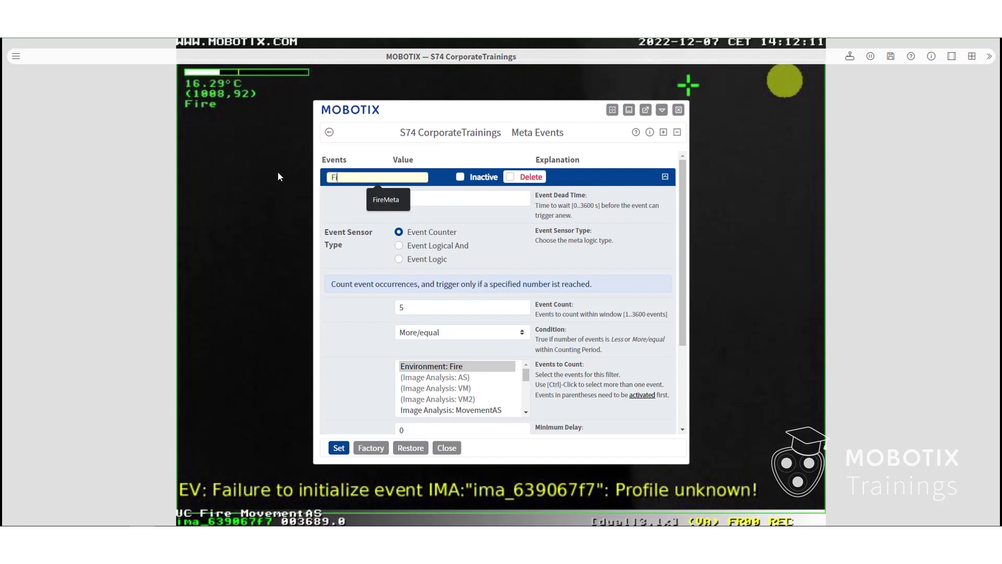
{"action": "type", "text": "reM"}
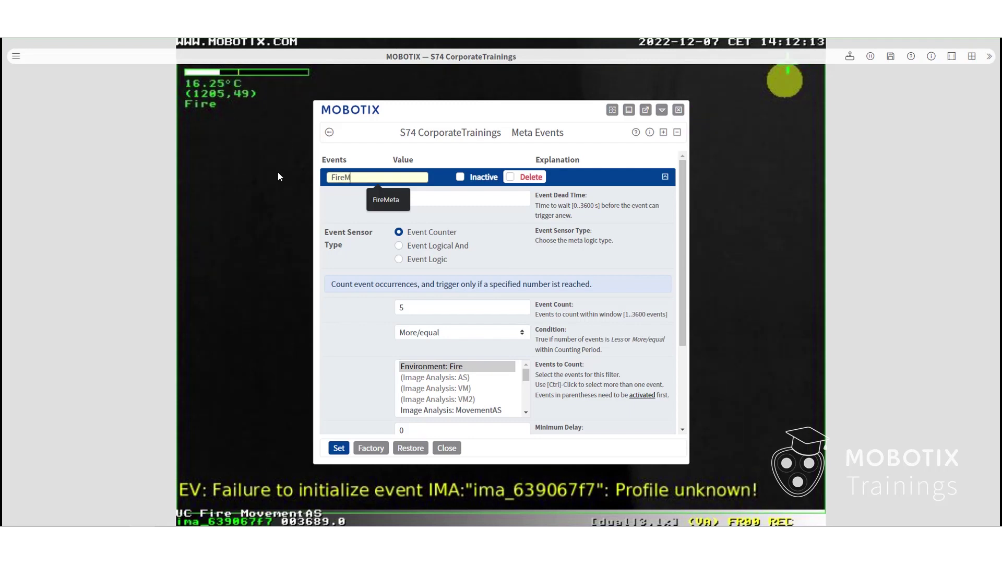
{"action": "type", "text": "ovement"}
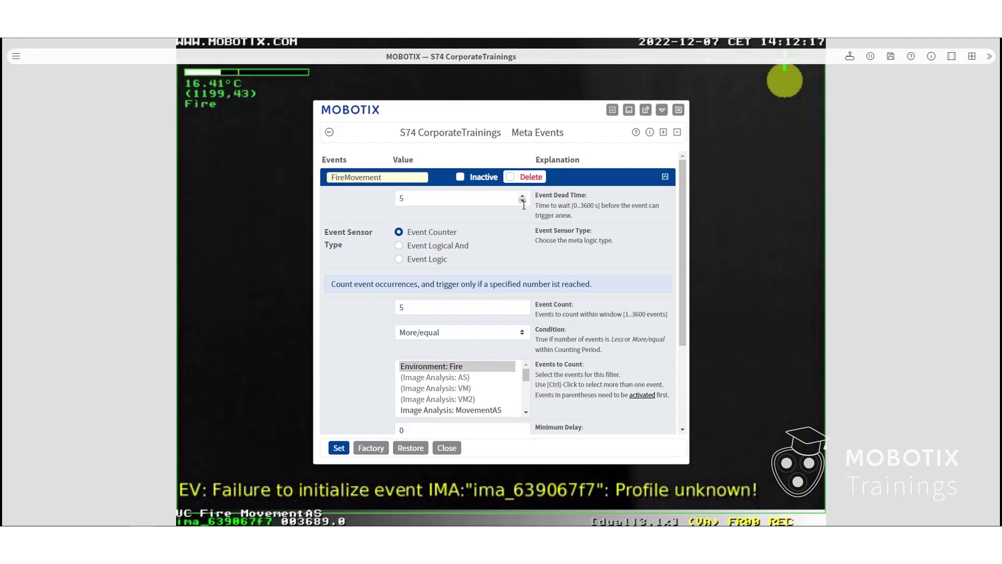
{"action": "left_click", "coordinate": [436, 260]}
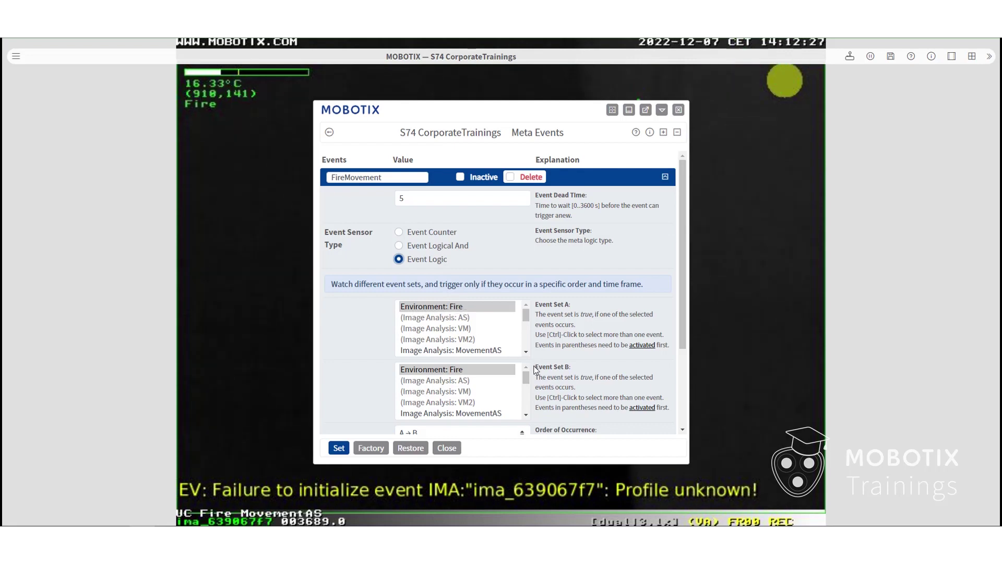
Choose Image Analysis: MovementAS for Event Set B and set Order of Occurrence to A → !B.
{"action": "left_click_drag", "start_coordinate": [526, 377], "coordinate": [528, 385]}
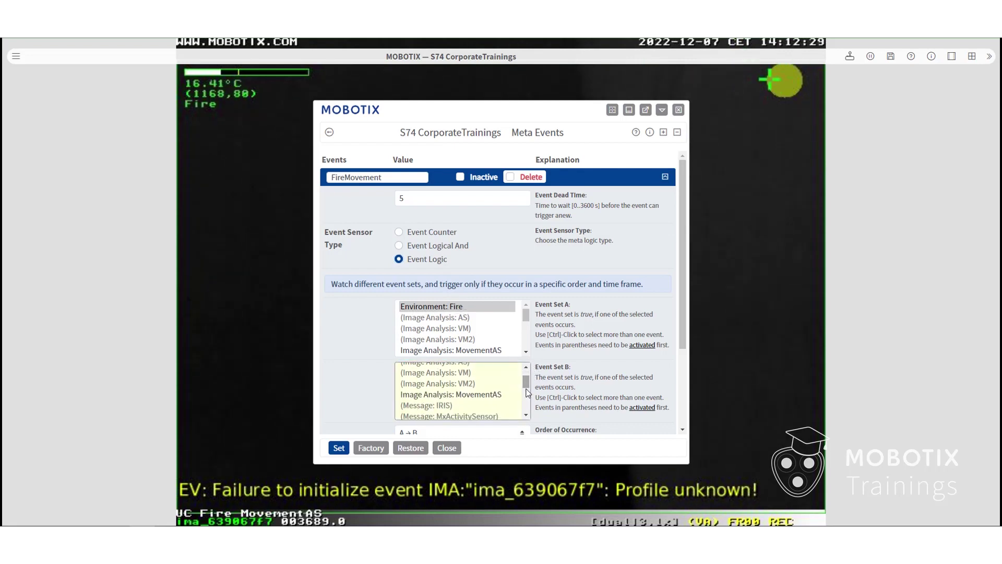
{"action": "left_click", "coordinate": [495, 395]}
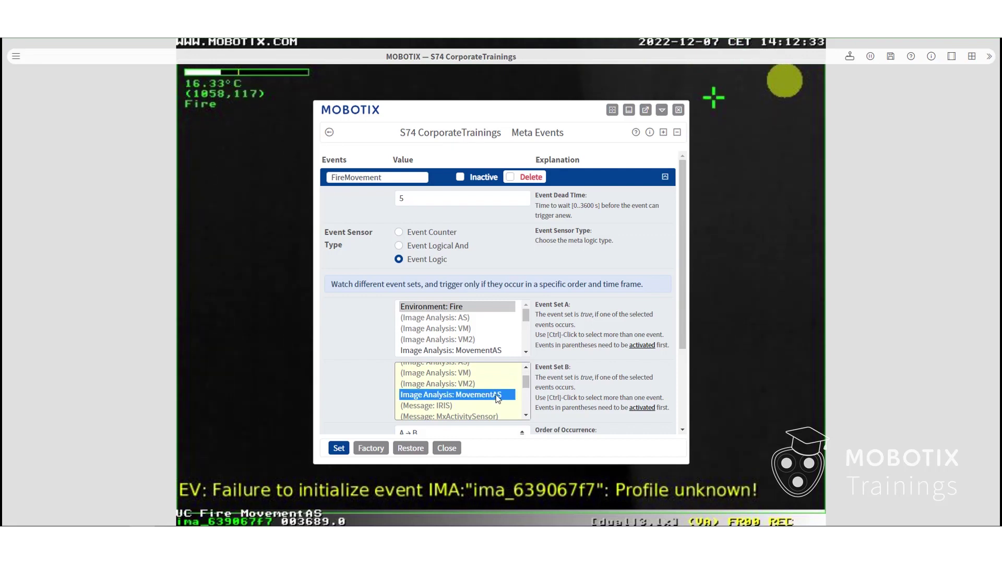
{"action": "scroll", "coordinate": [565, 388], "scroll_direction": "down", "scroll_amount": 2}
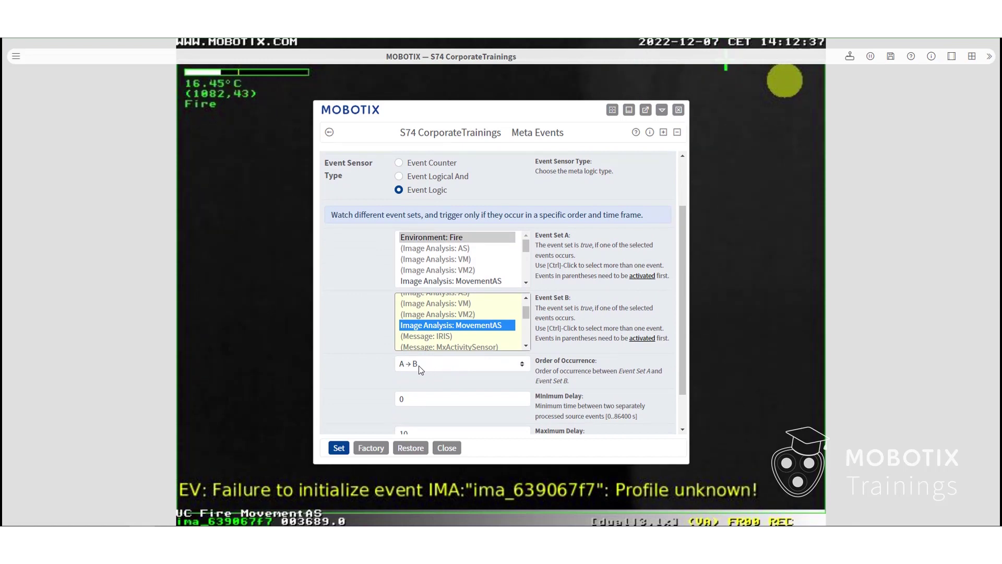
{"action": "left_click", "coordinate": [441, 365]}
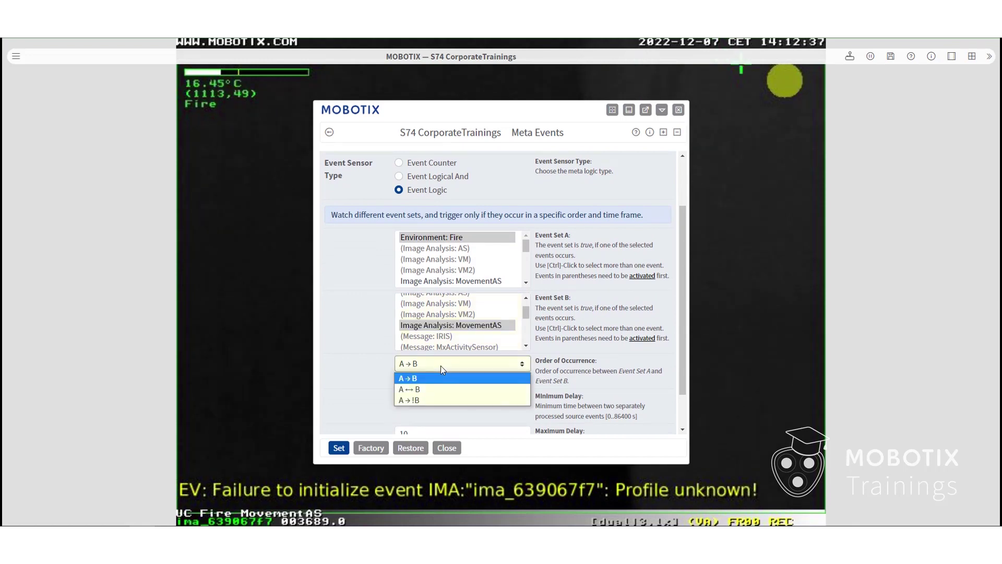
{"action": "left_click", "coordinate": [432, 399]}
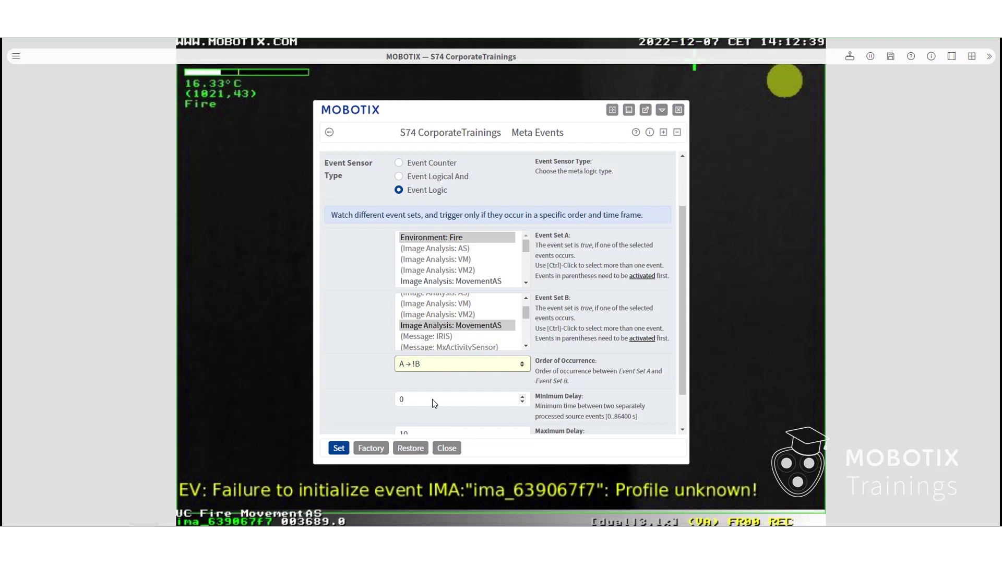
Set FireMovement's Maximum Delay to 4 s and apply the profile settings.
{"action": "scroll", "coordinate": [440, 397], "scroll_direction": "down", "scroll_amount": 1}
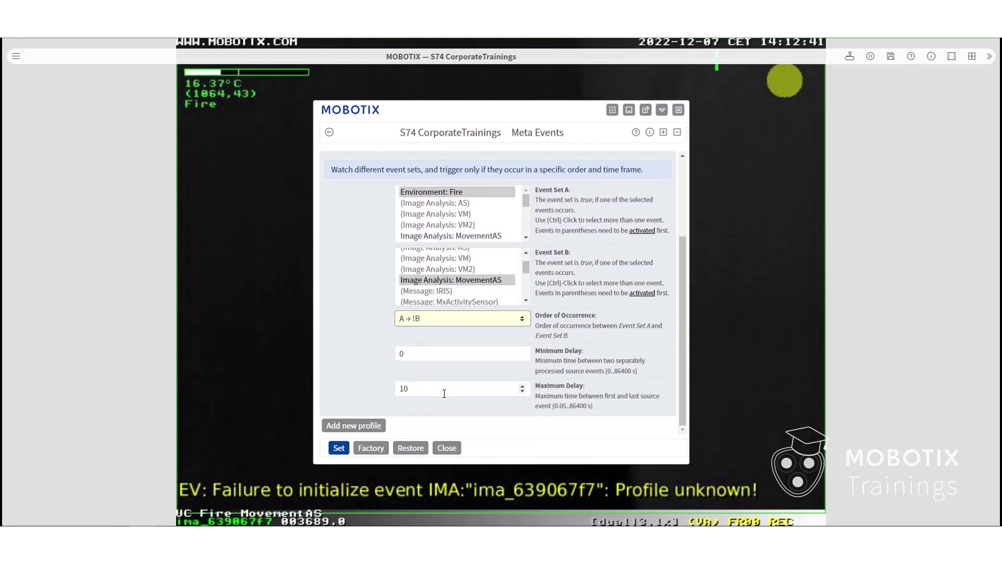
{"action": "left_click", "coordinate": [523, 392]}
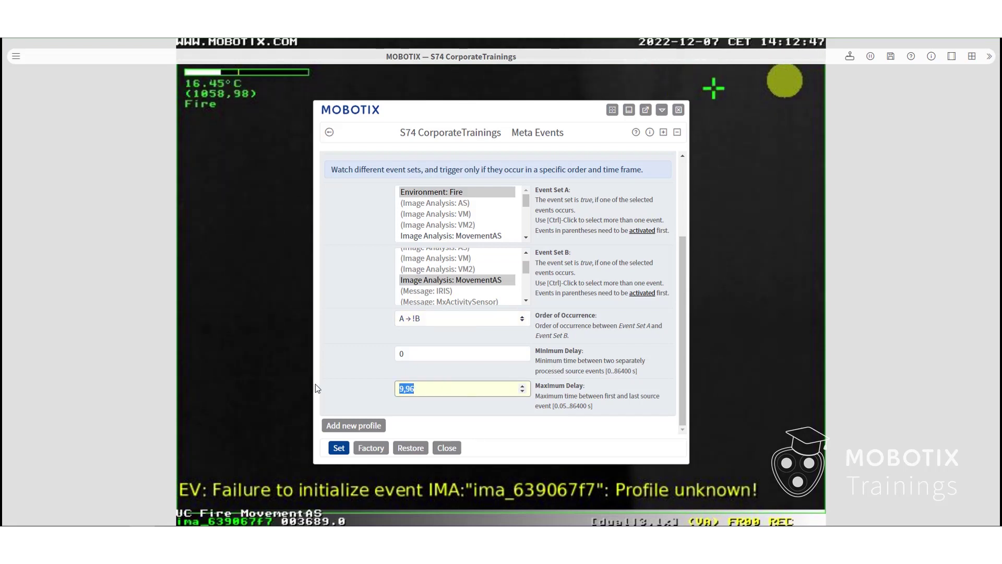
{"action": "type", "text": "4"}
{"action": "left_click", "coordinate": [339, 447]}
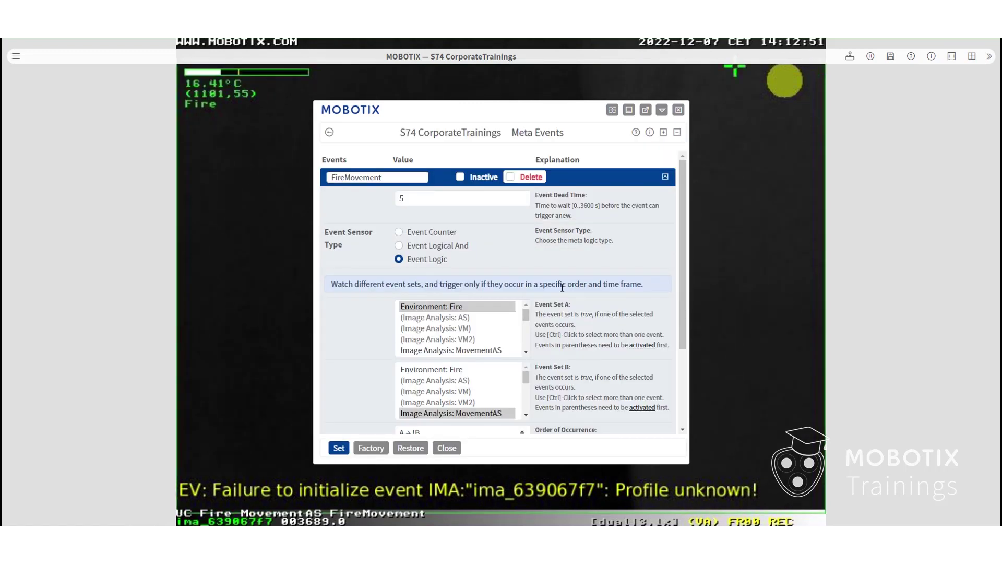
Apply the settings again, close Meta Events, and store the configuration permanently.
{"action": "scroll", "coordinate": [562, 288], "scroll_direction": "down", "scroll_amount": 3}
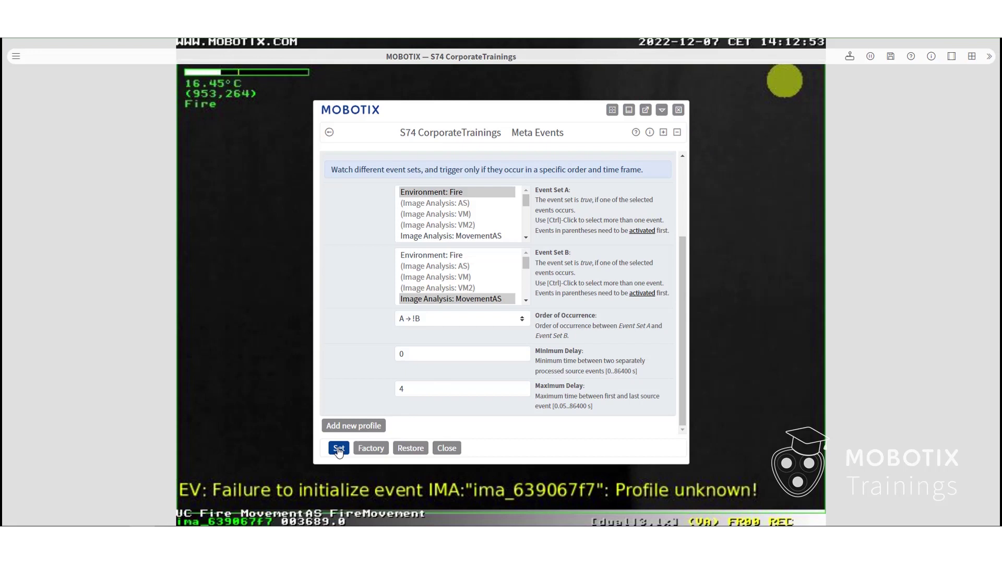
{"action": "left_click", "coordinate": [349, 448]}
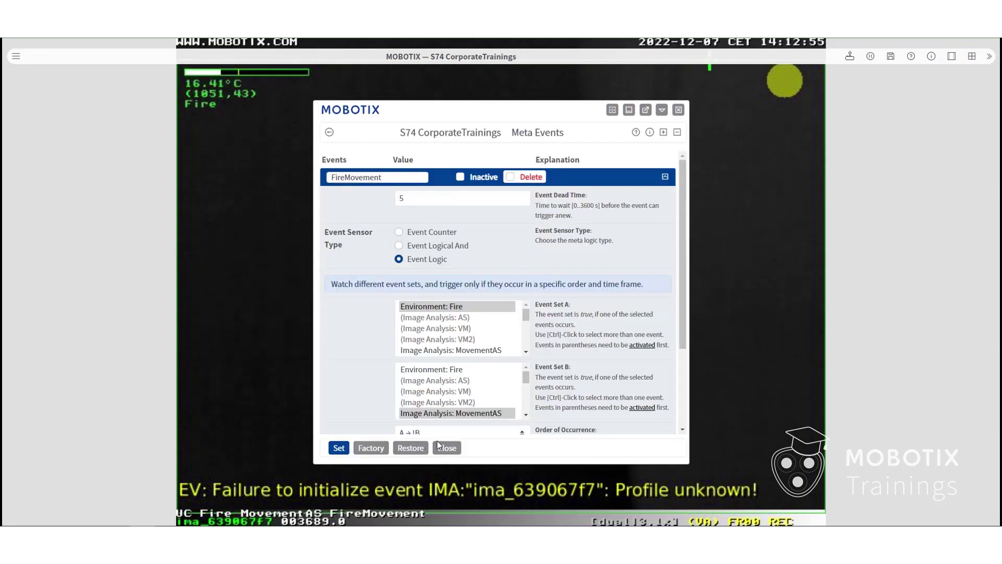
{"action": "left_click", "coordinate": [444, 448]}
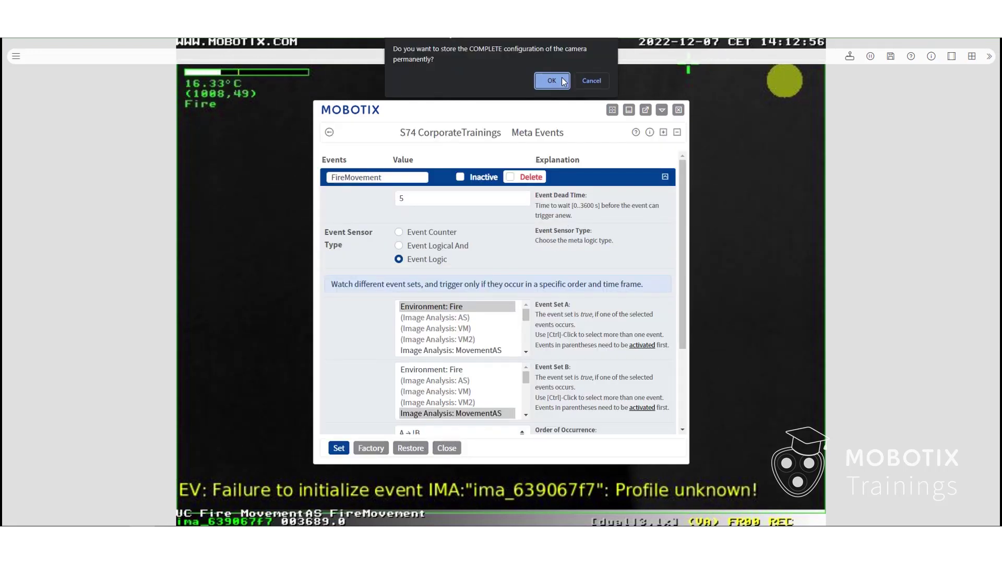
{"action": "left_click", "coordinate": [551, 80]}
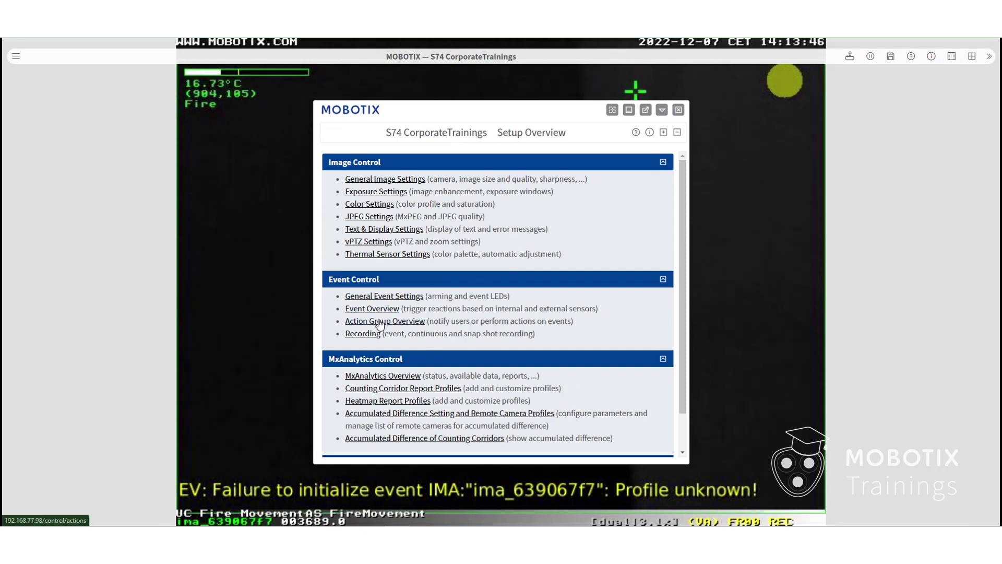
Select Meta: FireMovement as the VisualAlarm group's triggering event and apply the change.
{"action": "left_click", "coordinate": [380, 321]}
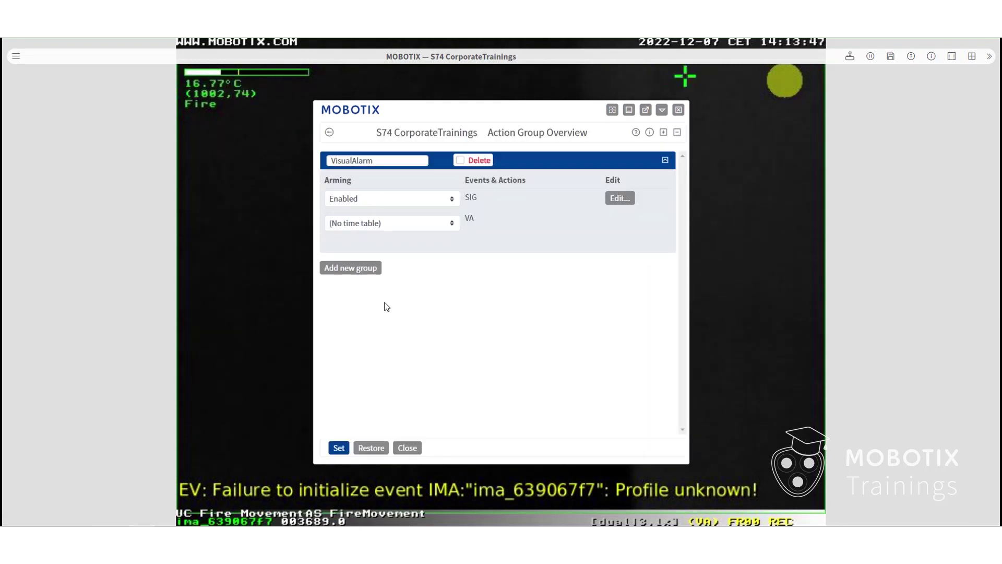
{"action": "left_click", "coordinate": [619, 199]}
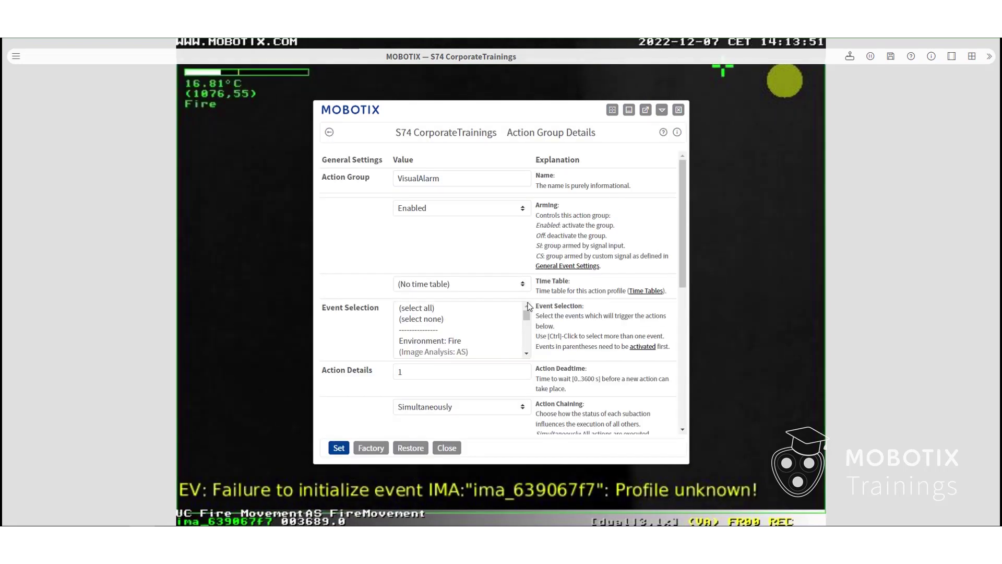
{"action": "left_click_drag", "start_coordinate": [526, 316], "coordinate": [525, 342]}
{"action": "left_click", "coordinate": [468, 341]}
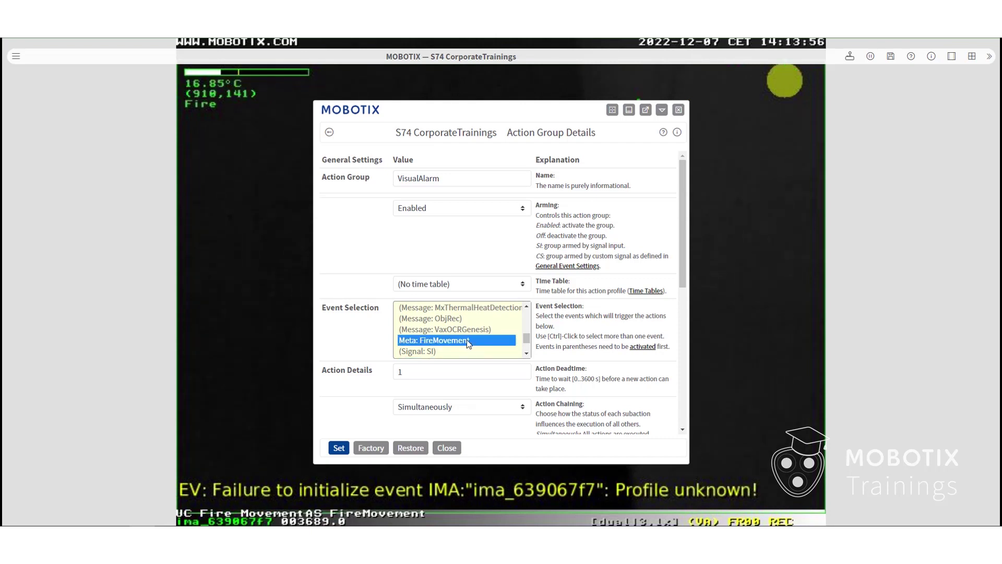
{"action": "scroll", "coordinate": [502, 317], "scroll_direction": "down", "scroll_amount": 2}
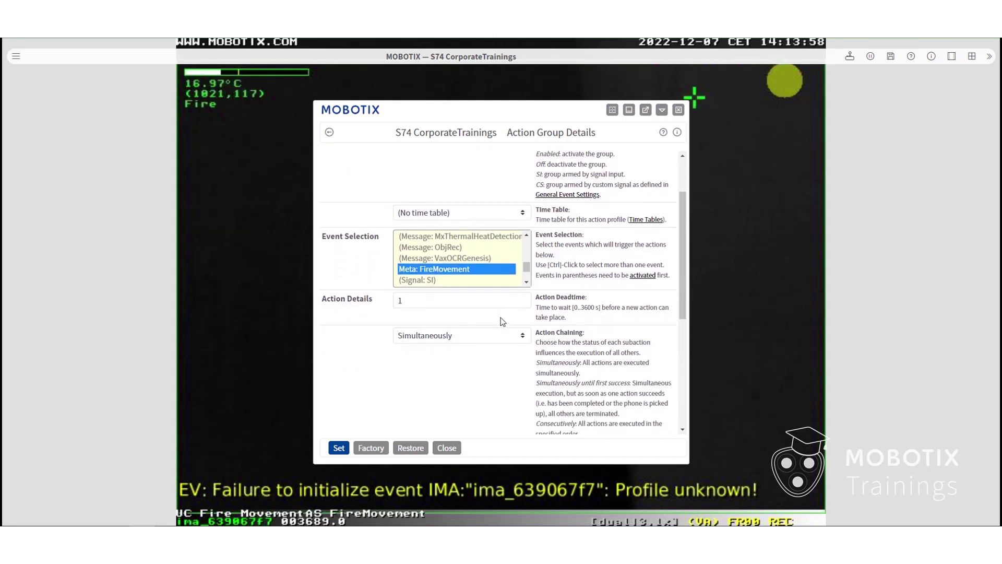
{"action": "scroll", "coordinate": [499, 317], "scroll_direction": "down", "scroll_amount": 7}
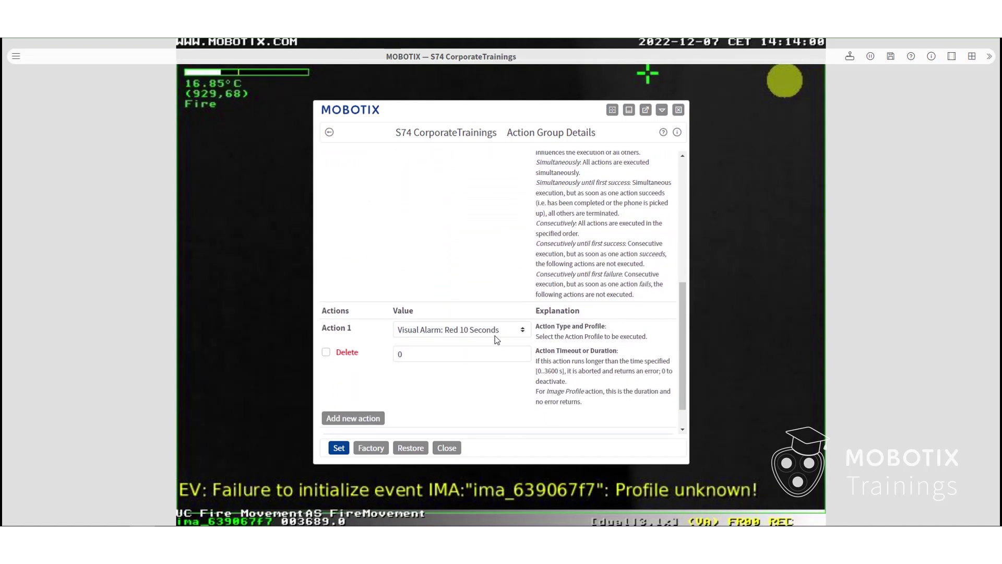
{"action": "left_click", "coordinate": [339, 448]}
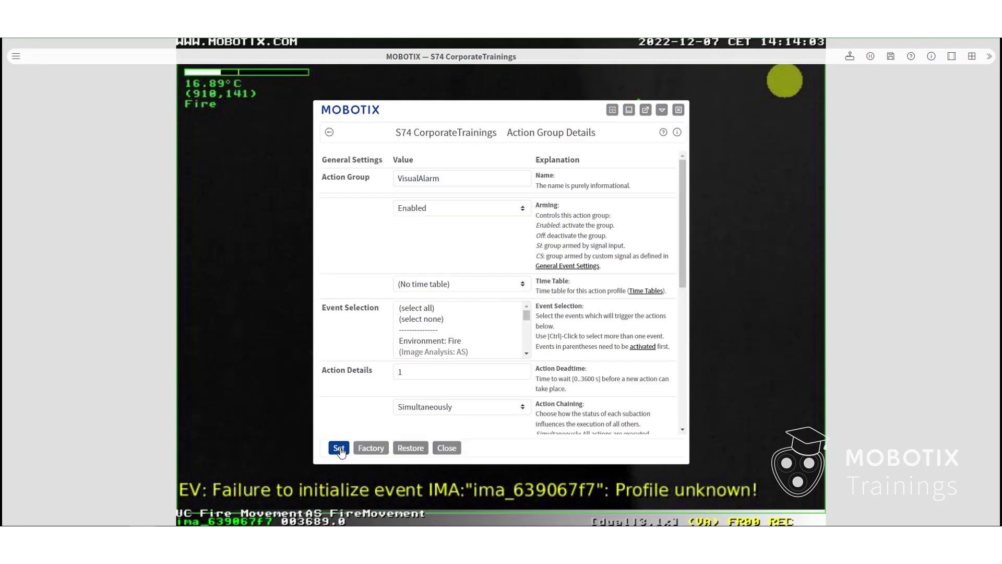
{"action": "left_click", "coordinate": [448, 448]}
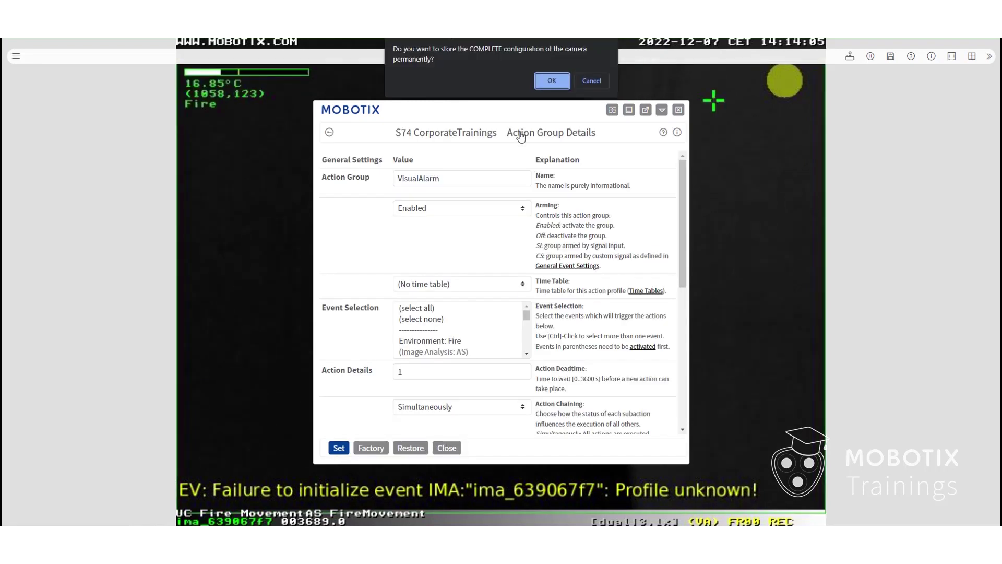
Confirm storing the camera configuration permanently.
{"action": "left_click", "coordinate": [552, 81]}
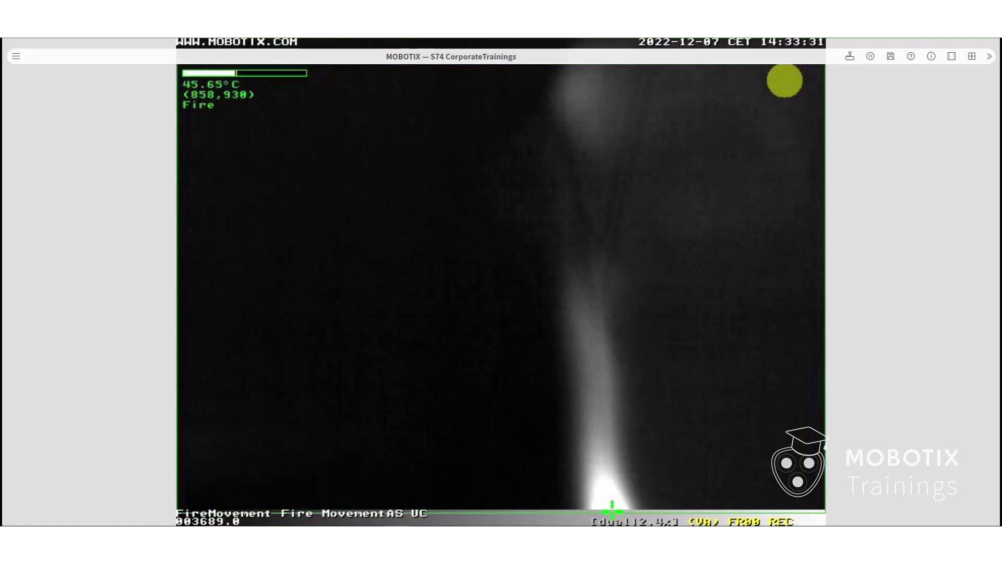